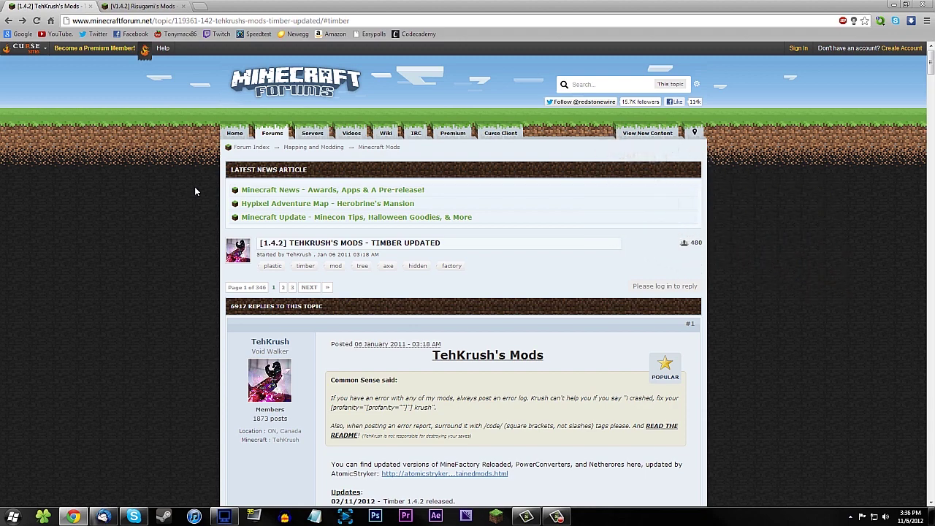
Examine the Timber! mod's forum thread, including its table of contents, description, download link and required mods
scroll(195, 191, "down", 4)
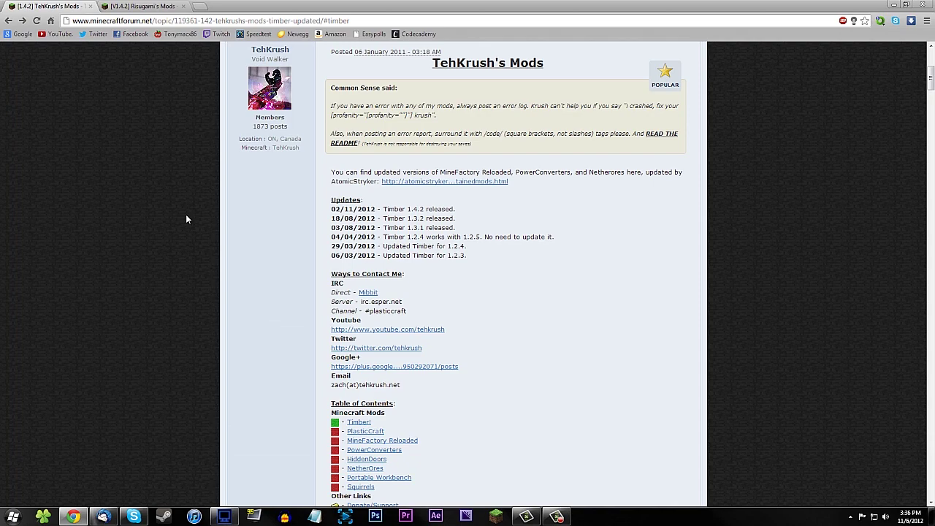
scroll(186, 219, "up", 1)
scroll(186, 219, "down", 3)
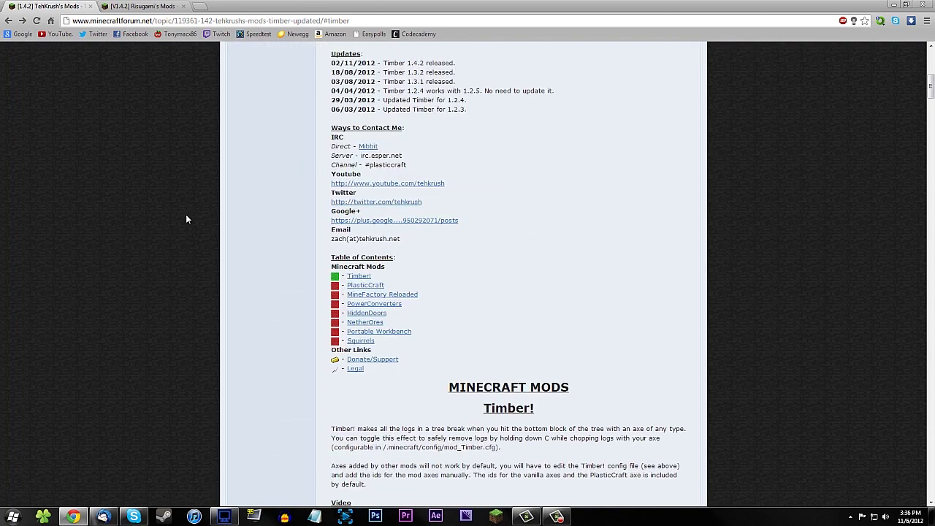
scroll(186, 219, "down", 5)
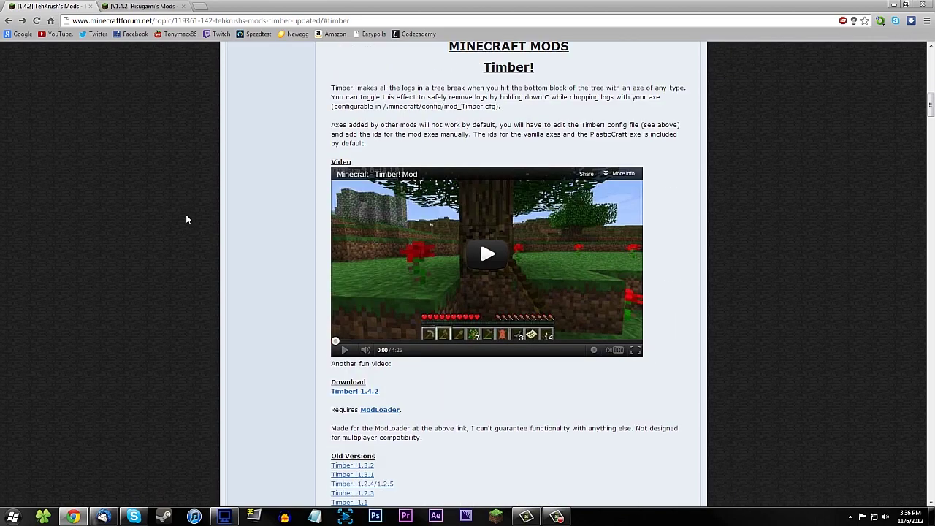
scroll(246, 255, "up", 10)
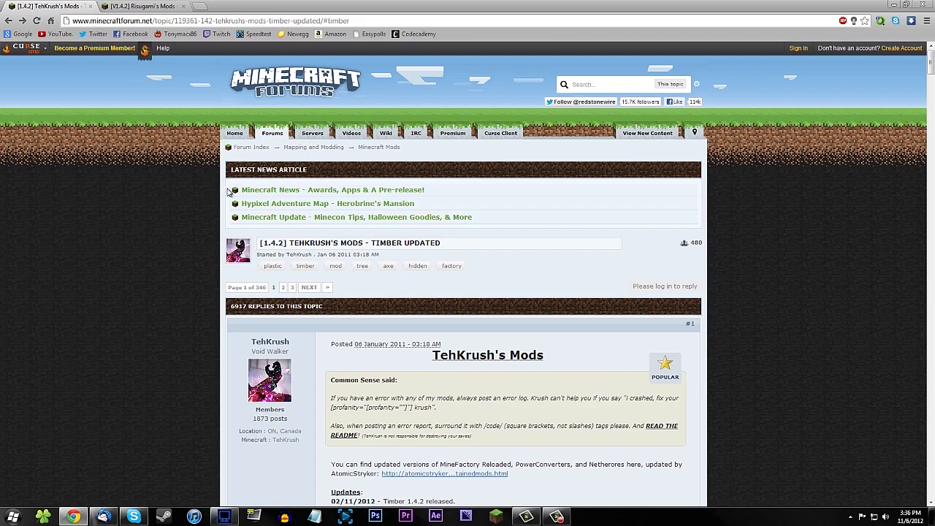
scroll(229, 191, "down", 12)
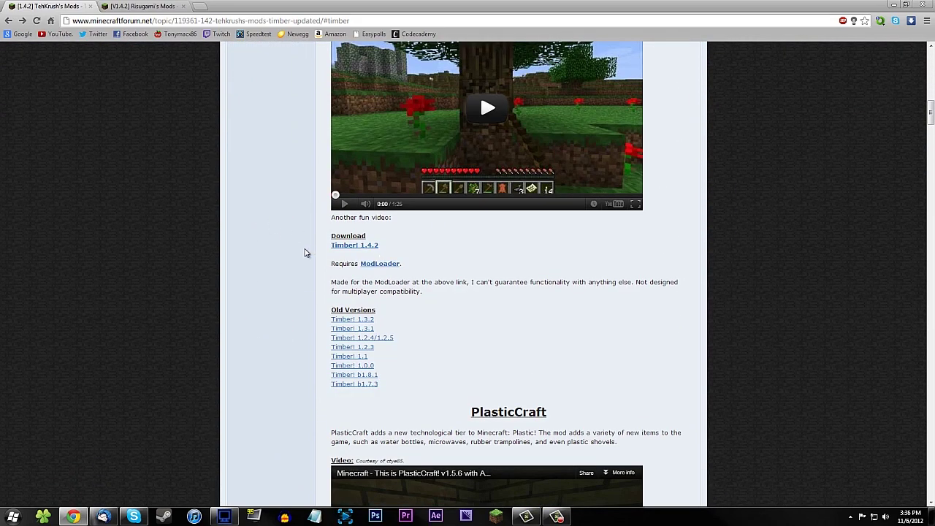
scroll(307, 253, "up", 6)
scroll(260, 209, "down", 8)
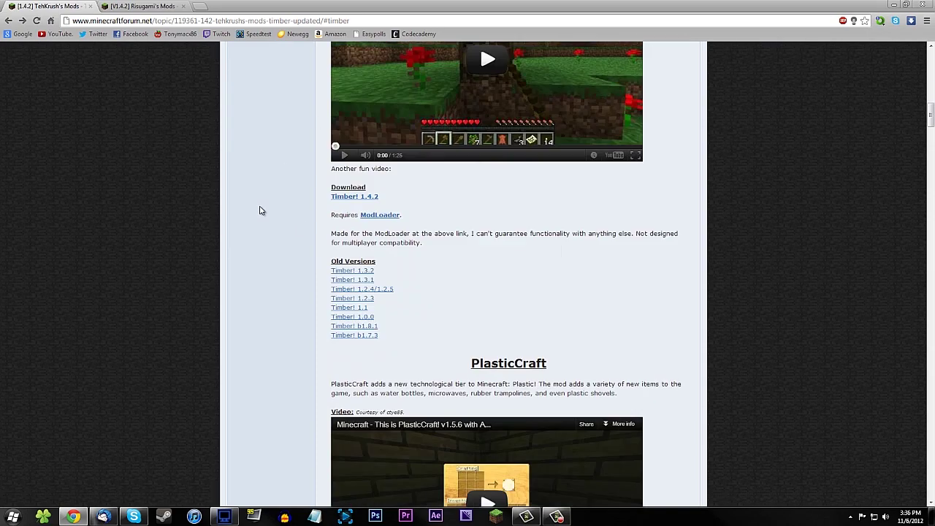
scroll(251, 217, "up", 3)
scroll(334, 156, "up", 4)
scroll(336, 190, "up", 3)
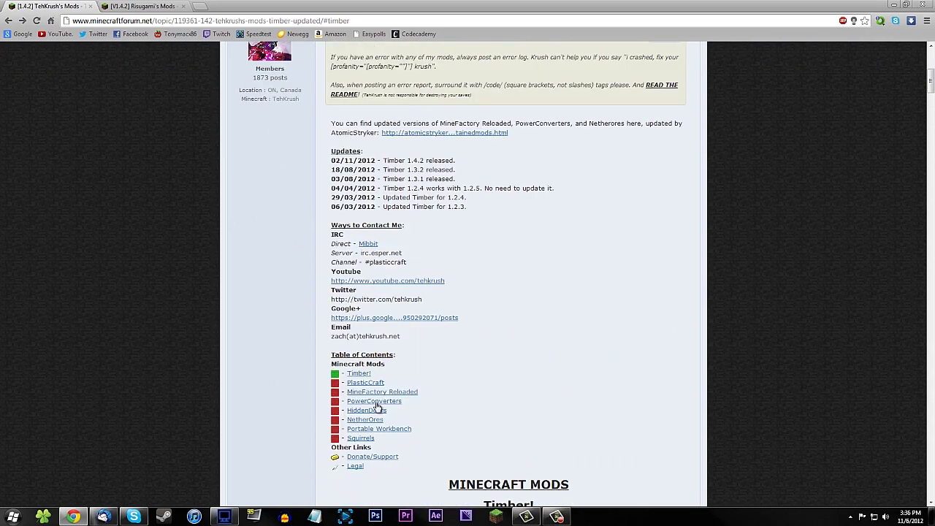
left_click(356, 373)
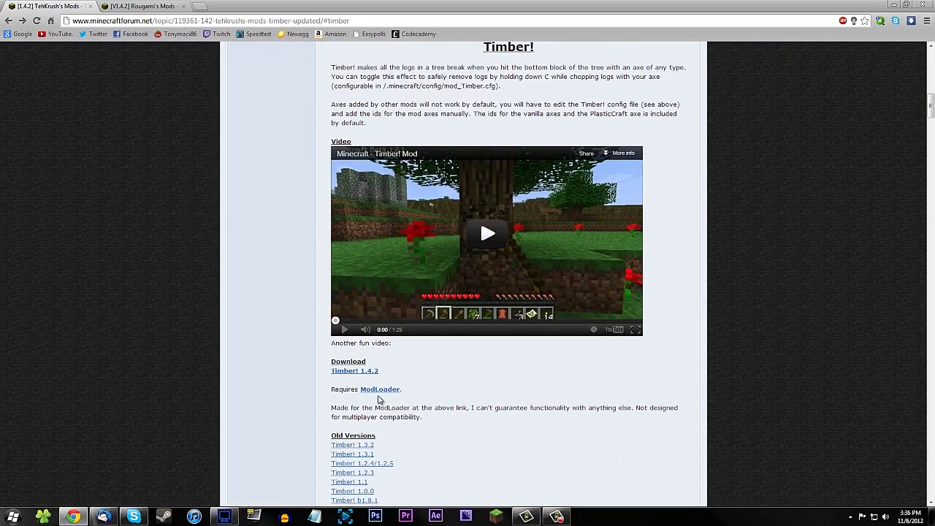
left_click(349, 375)
Examine the ModLoader 1.4.2 entry and its download links in the Risugami's Mods thread, and return to the desktop
left_click(152, 7)
scroll(395, 230, "down", 10)
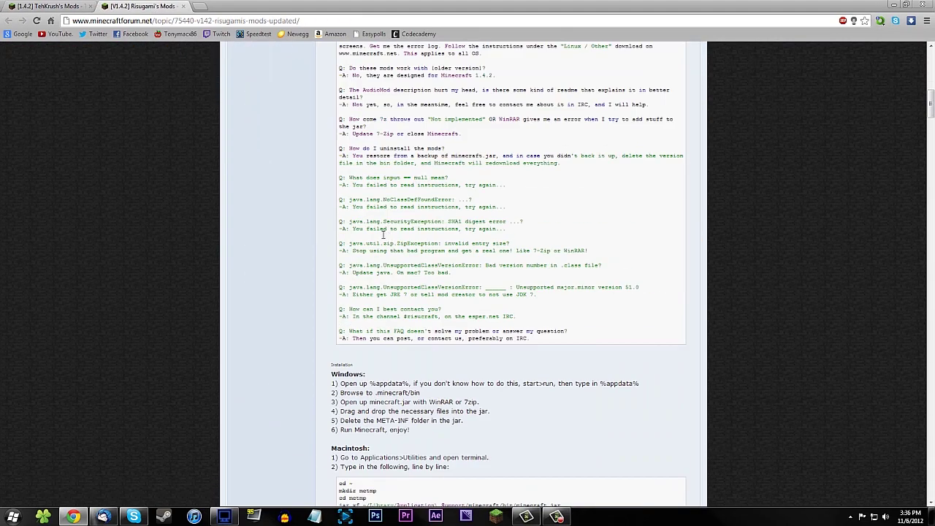
scroll(383, 234, "up", 10)
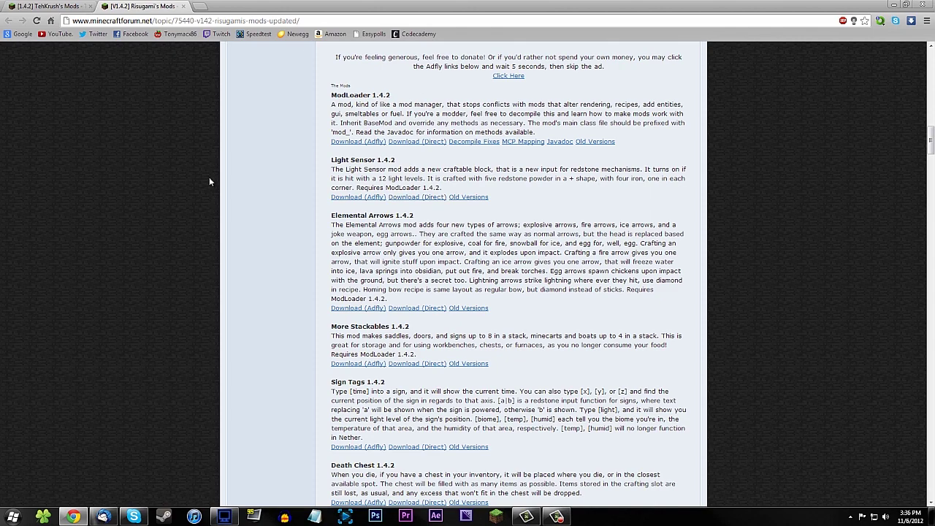
left_click(895, 5)
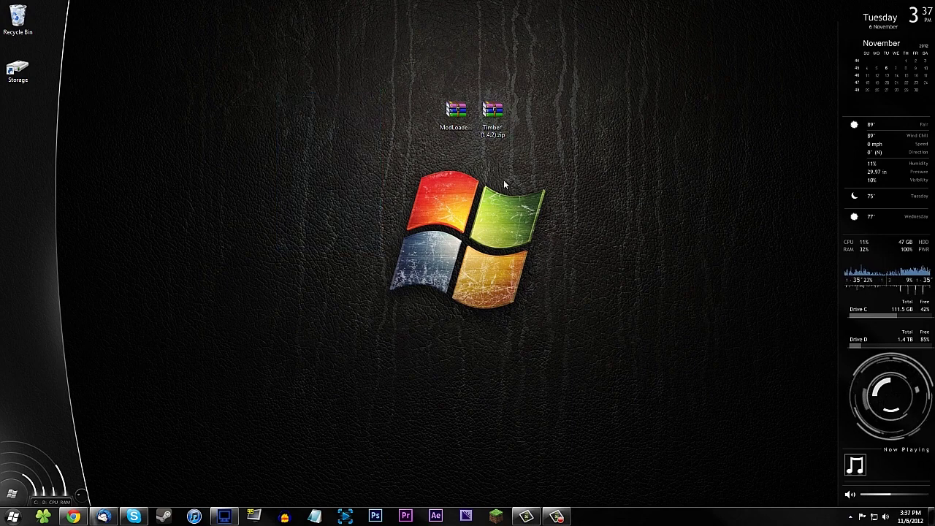
Open the Timber! (1.4.2).zip archive from the desktop and read the installation instructions in its readme.txt
double_click(493, 117)
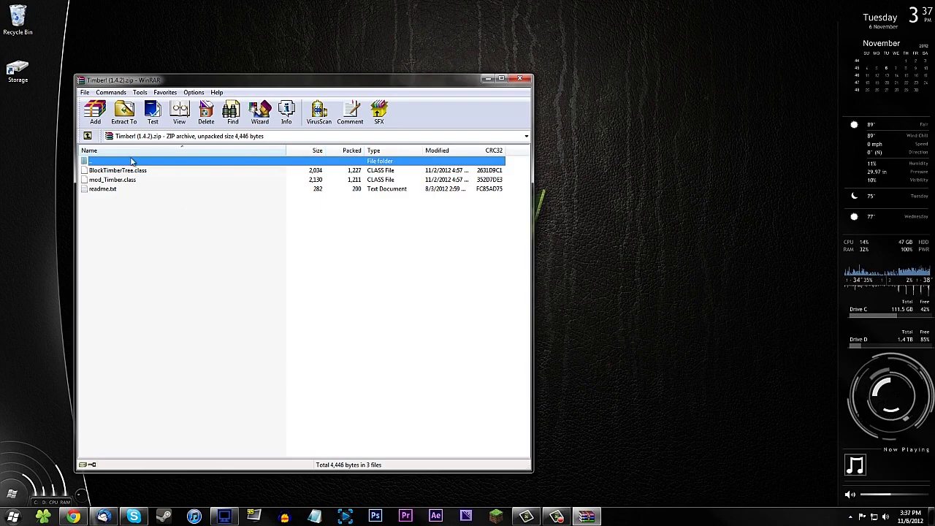
left_click_drag(172, 82, 268, 89)
left_click(204, 200)
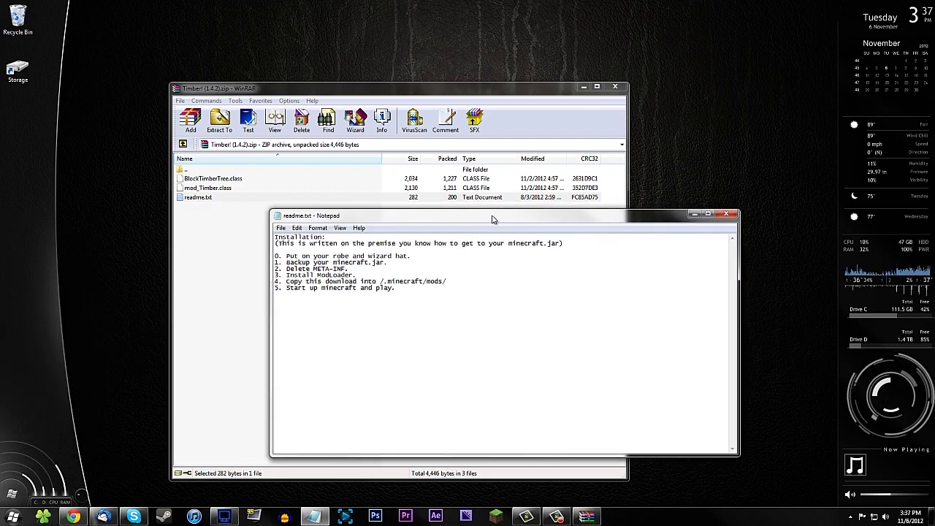
left_click(733, 209)
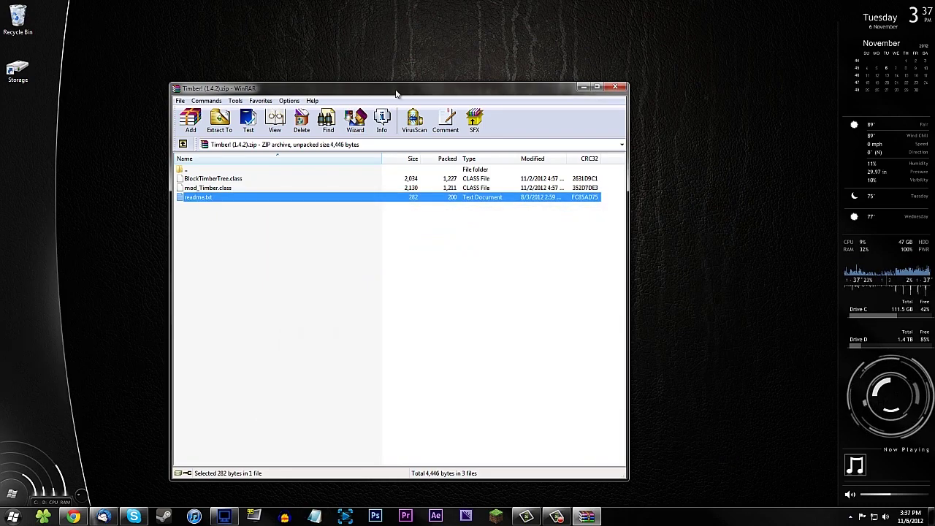
Close the Timber! archive and inspect the class files inside ModLoader.zip
left_click(247, 229)
left_click(623, 88)
double_click(453, 110)
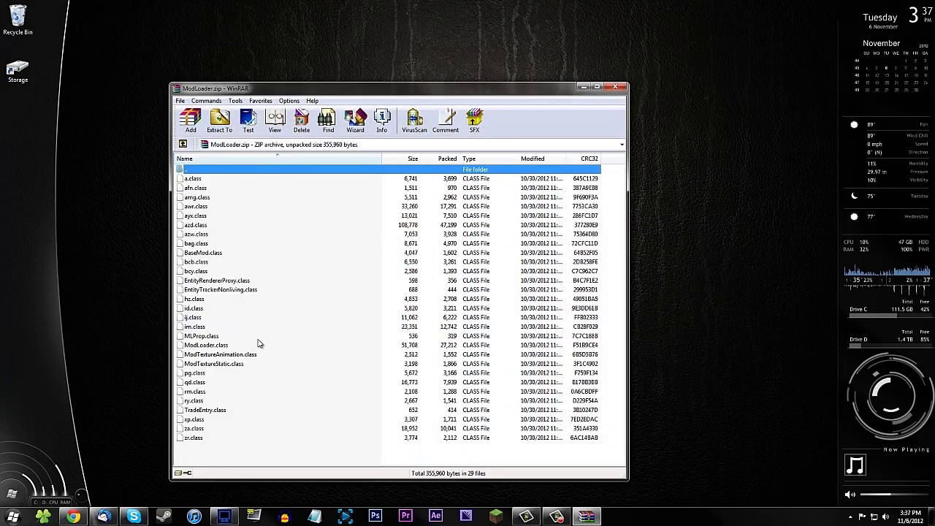
left_click(615, 88)
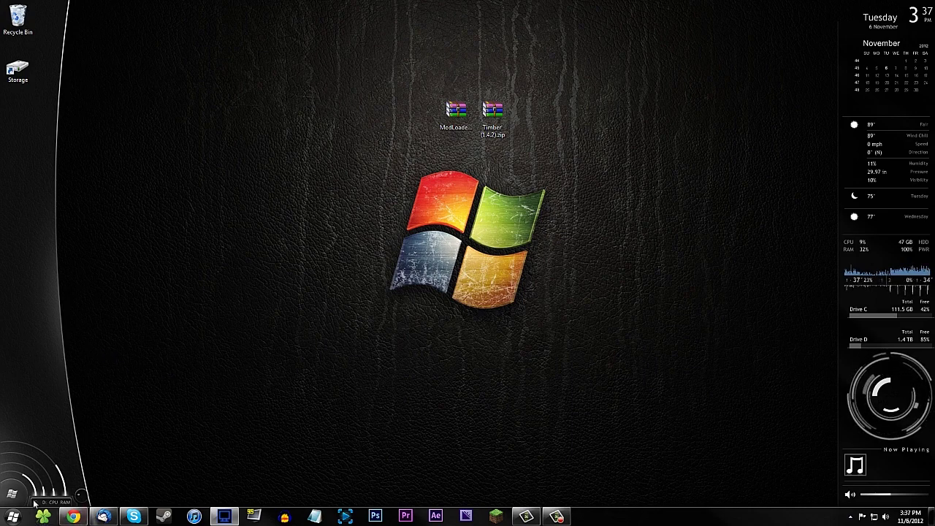
Open the Roaming application data folder using %appdata% and place its window clear of the start area
key("super+r")
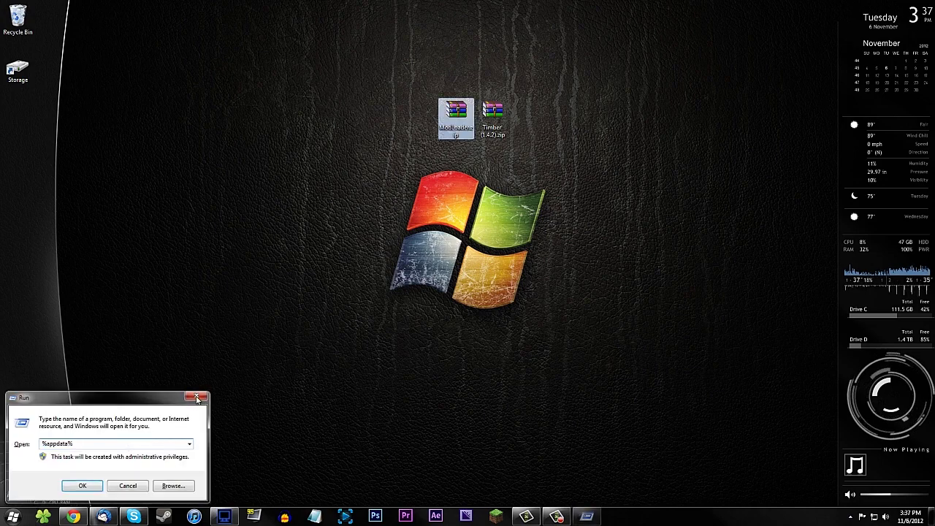
left_click(196, 398)
left_click(13, 517)
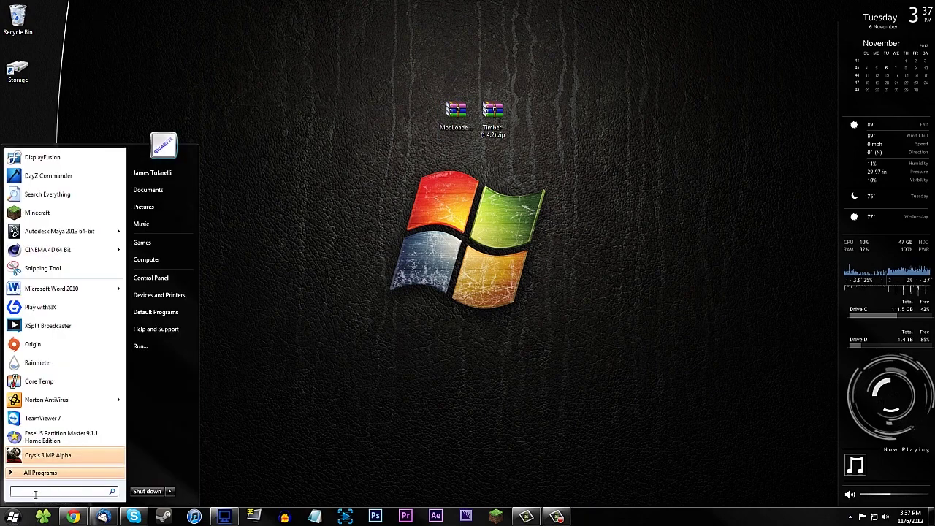
type("%")
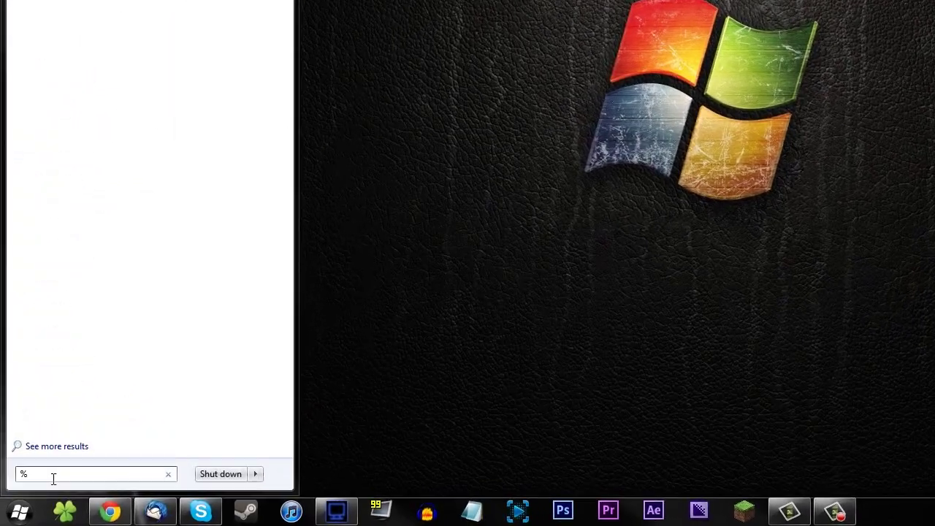
type("app")
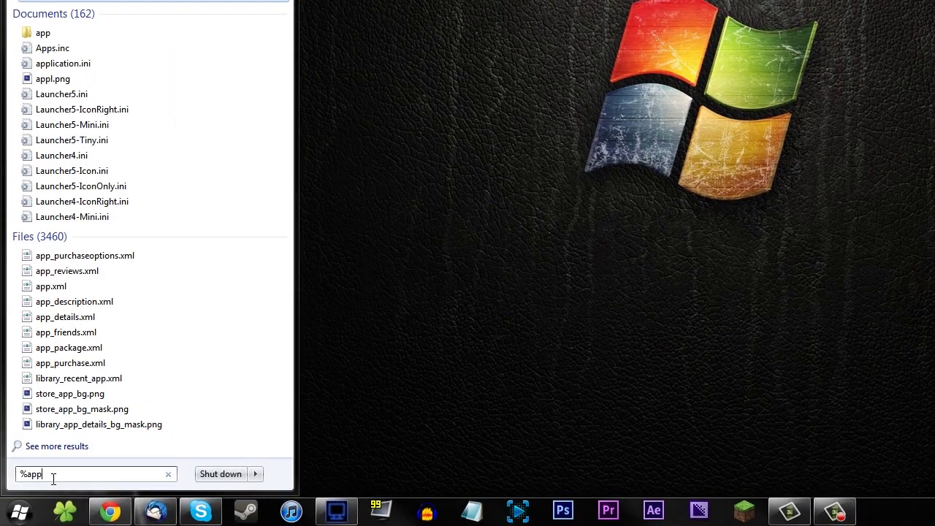
type("data")
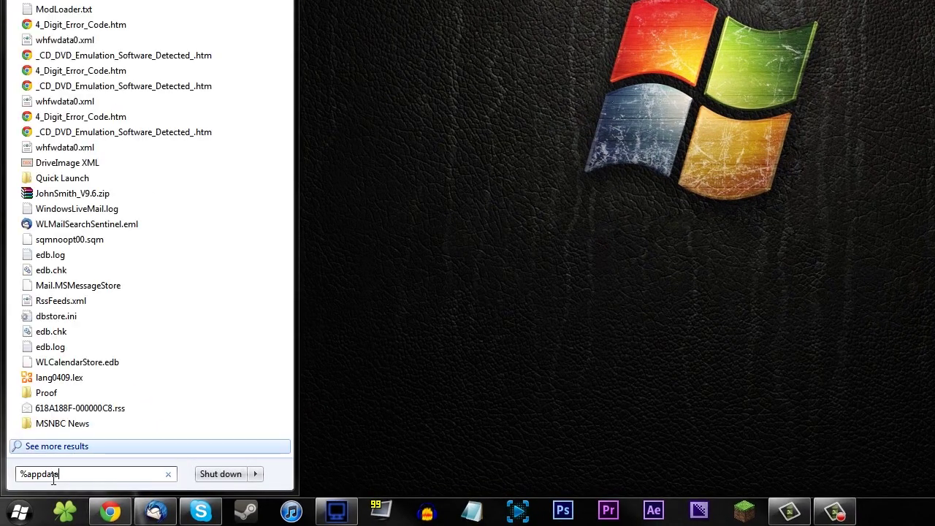
type("%")
key("Return")
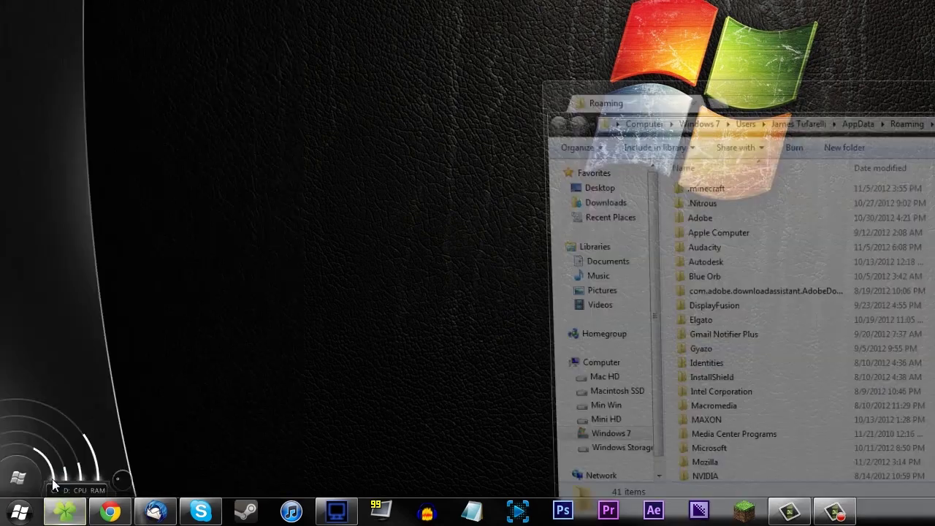
left_click_drag(776, 78, 493, 21)
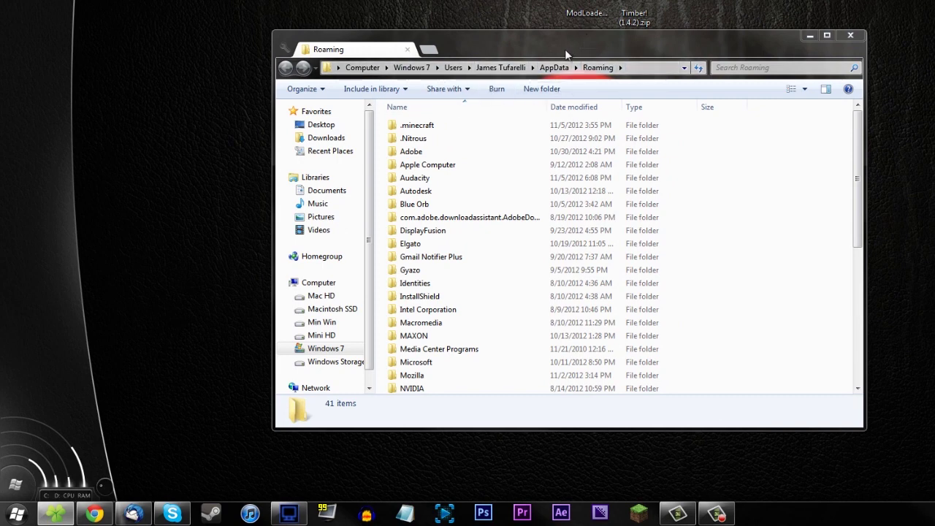
left_click(18, 513)
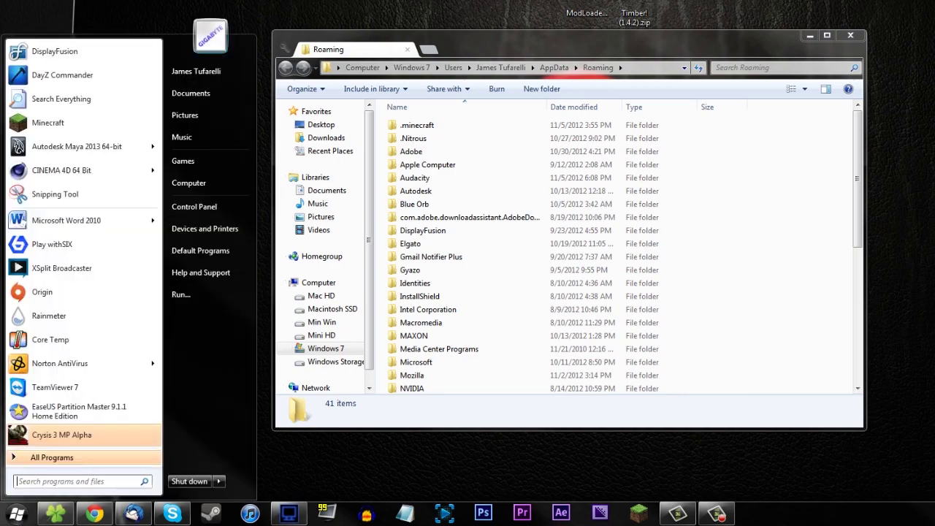
left_click_drag(507, 42, 478, 26)
Back up the .minecraft folder by placing a copy of it on the desktop
left_click(409, 109)
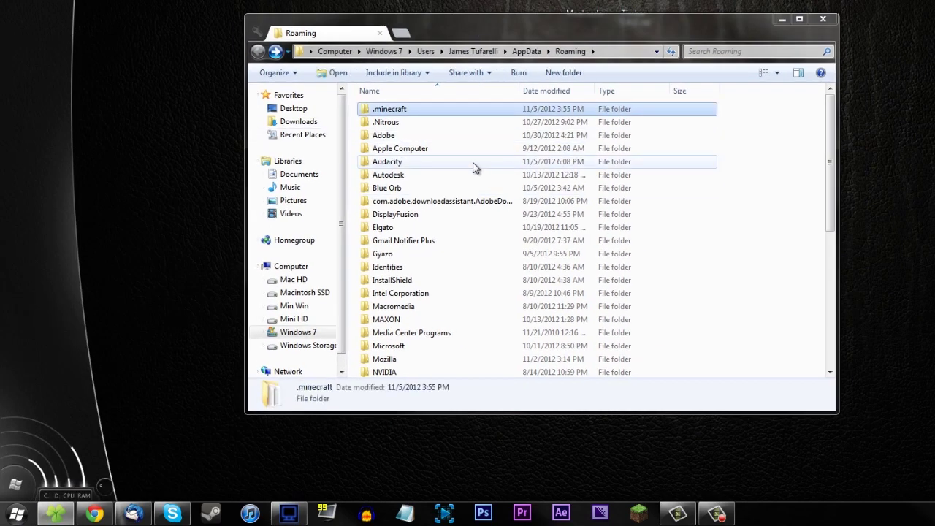
right_click(392, 111)
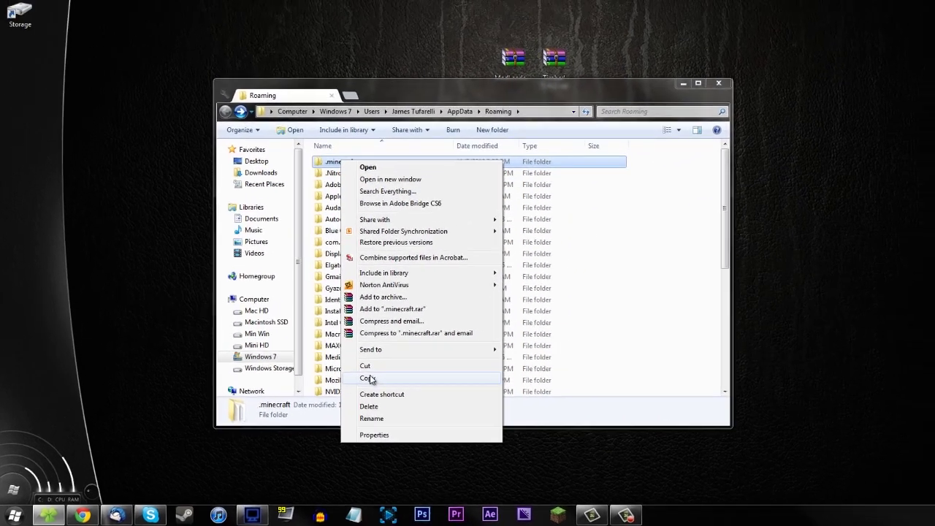
left_click(418, 356)
right_click(89, 139)
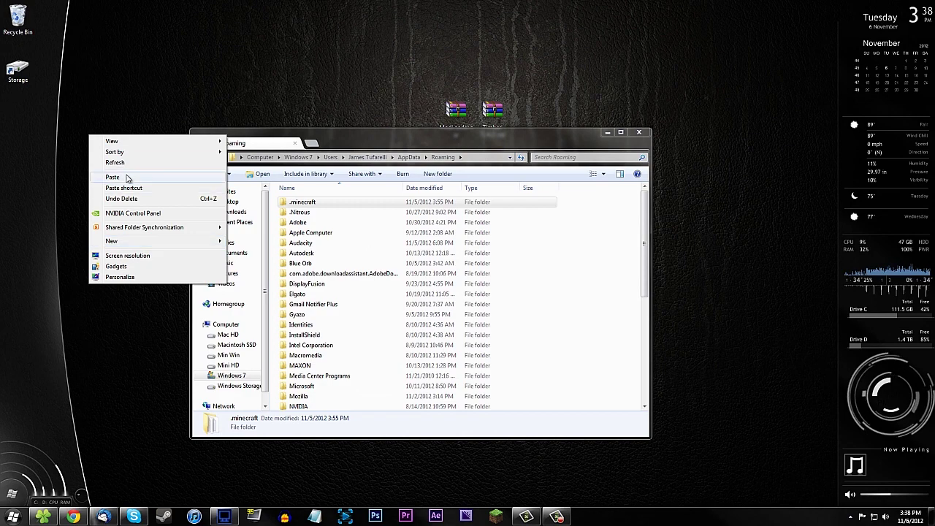
left_click(112, 177)
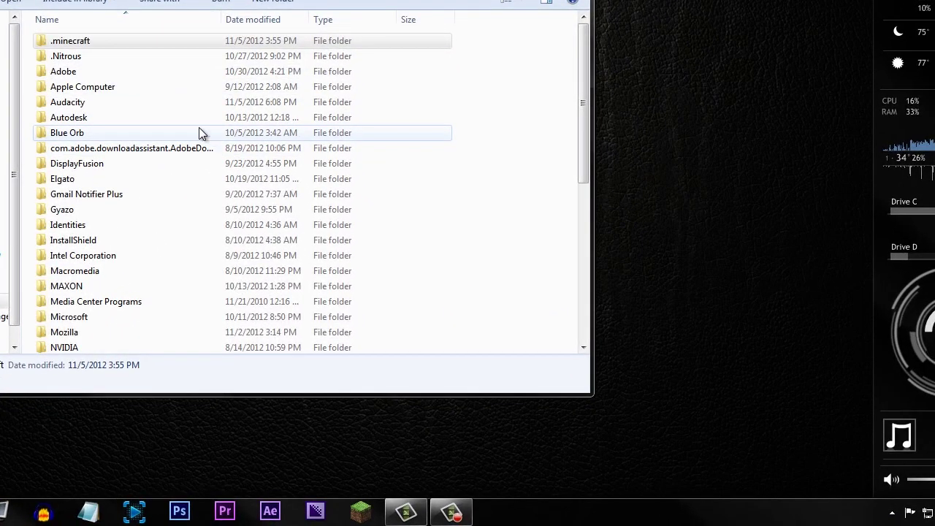
Go to the bin folder inside the original .minecraft folder and open minecraft.jar with WinRAR archiver
left_click(192, 119)
double_click(64, 40)
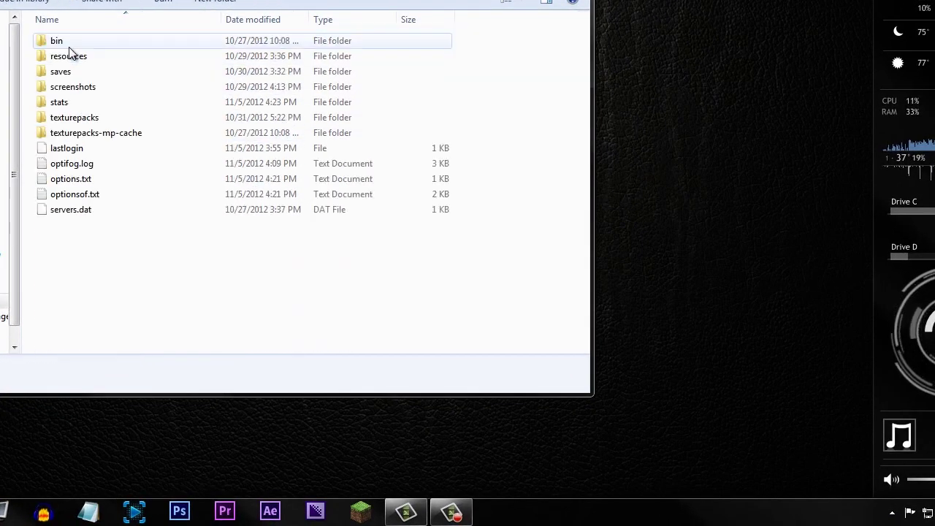
double_click(84, 42)
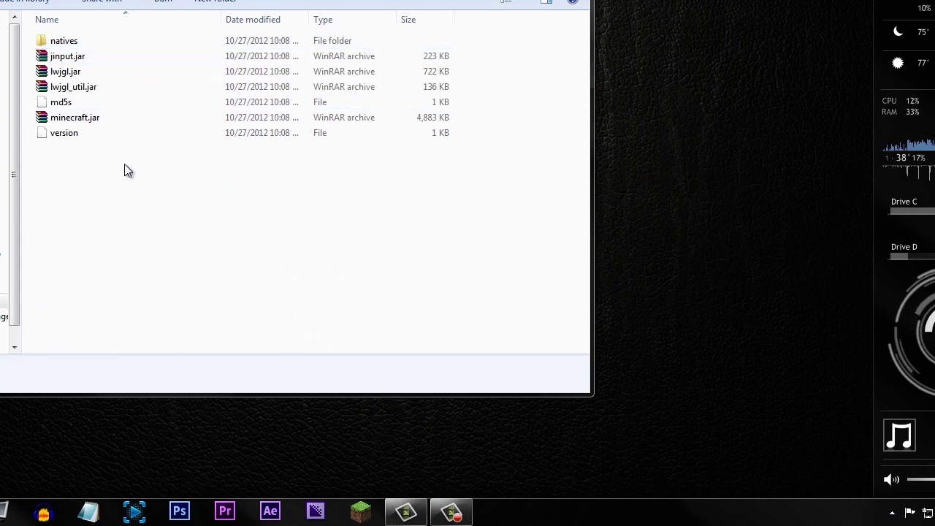
right_click(76, 123)
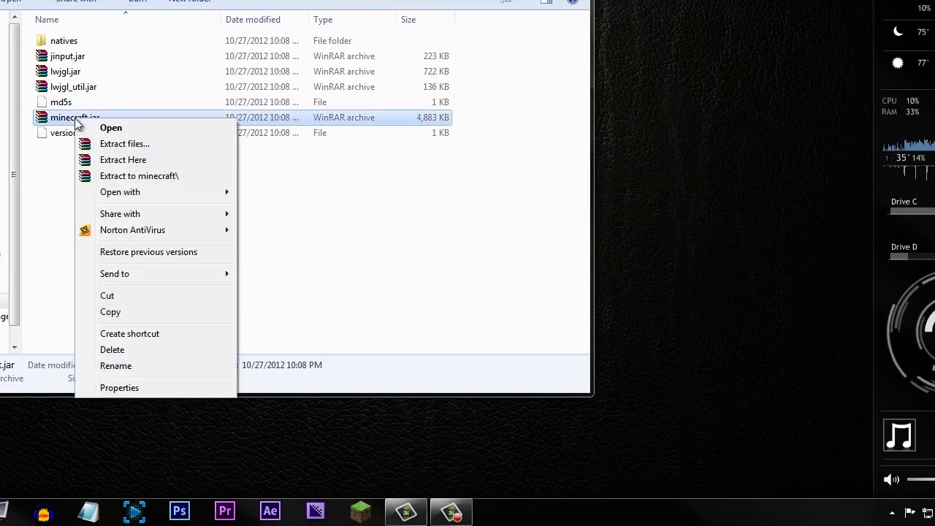
mouse_move(168, 192)
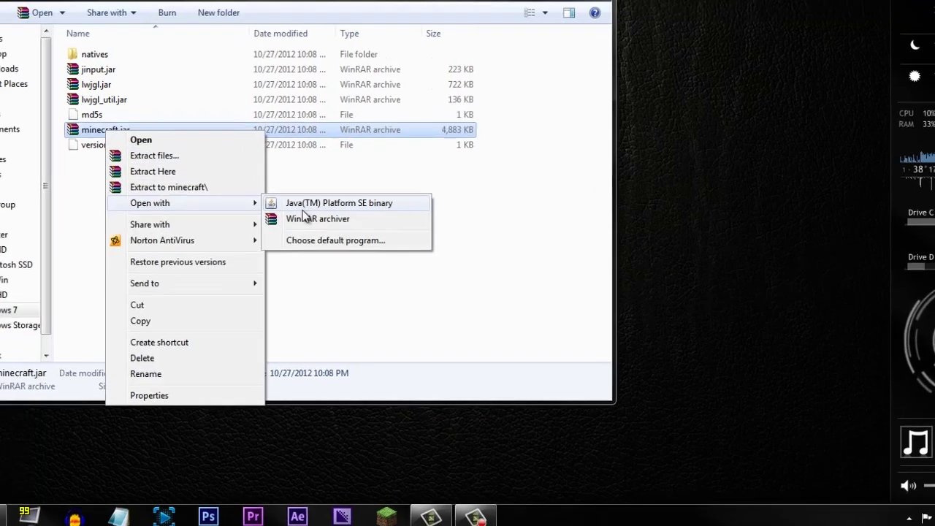
left_click(315, 218)
Look through the contents of minecraft.jar and move its window aside to uncover the mod archives on the desktop
scroll(328, 236, "down", 20)
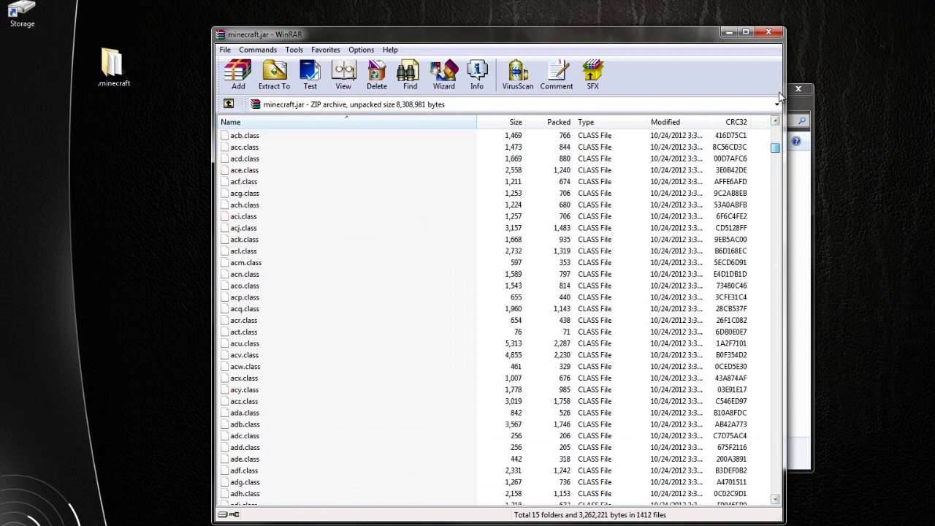
scroll(776, 128, "up", 20)
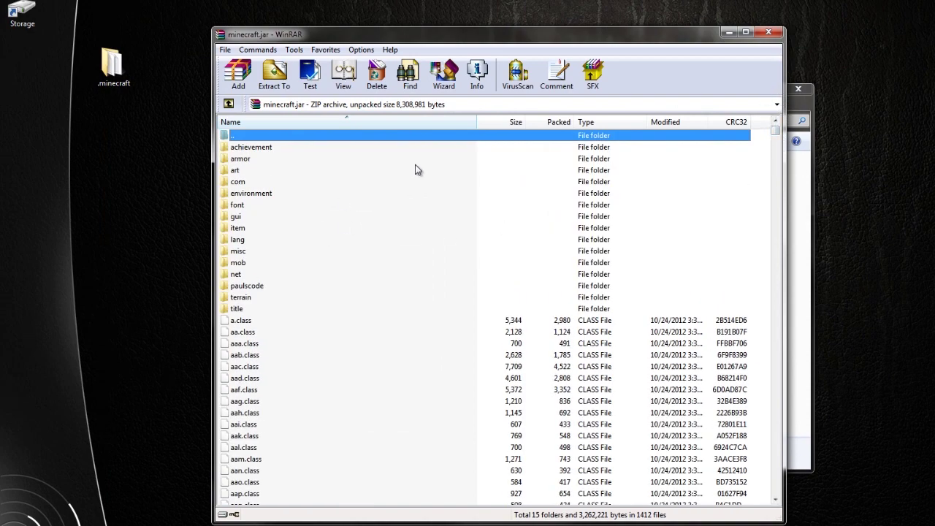
left_click_drag(431, 37, 650, 155)
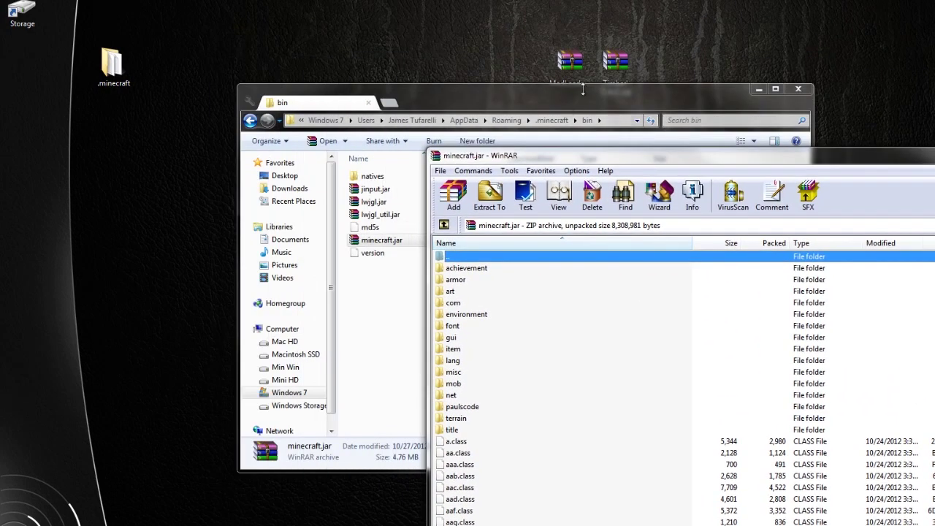
Move the bin folder window down to uncover the mod archives on the desktop, and open ModLoader.zip
left_click(609, 92)
left_click_drag(609, 92, 569, 117)
double_click(567, 61)
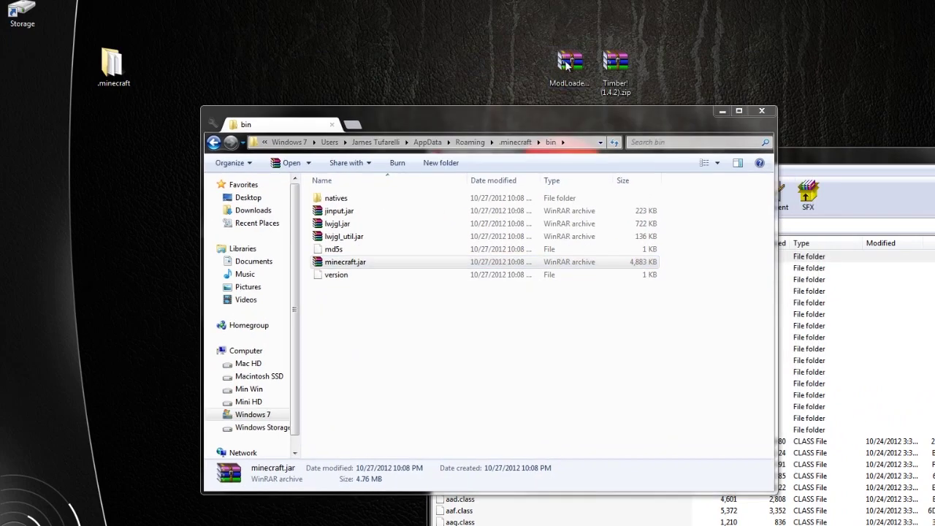
Add all files from ModLoader.zip to minecraft.jar as ZIP with Add and replace files, and close the ModLoader archive
left_click(320, 157)
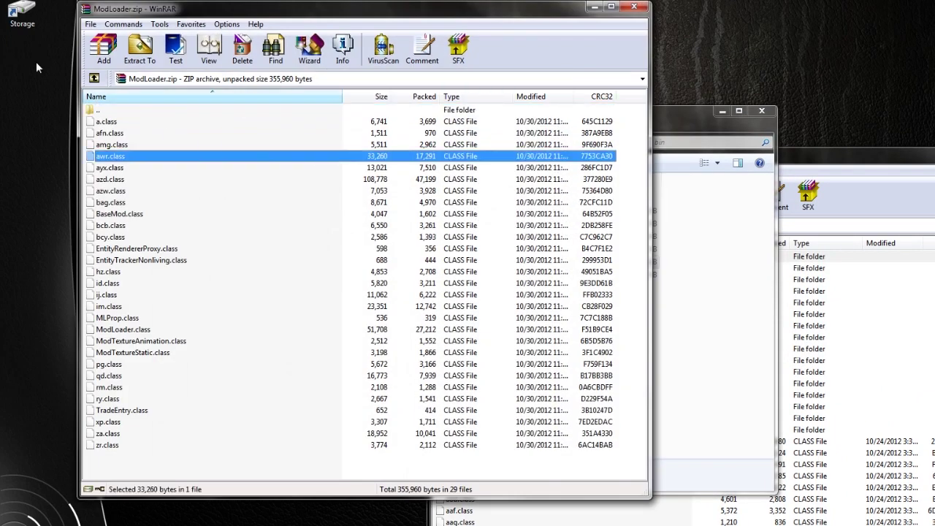
left_click(90, 25)
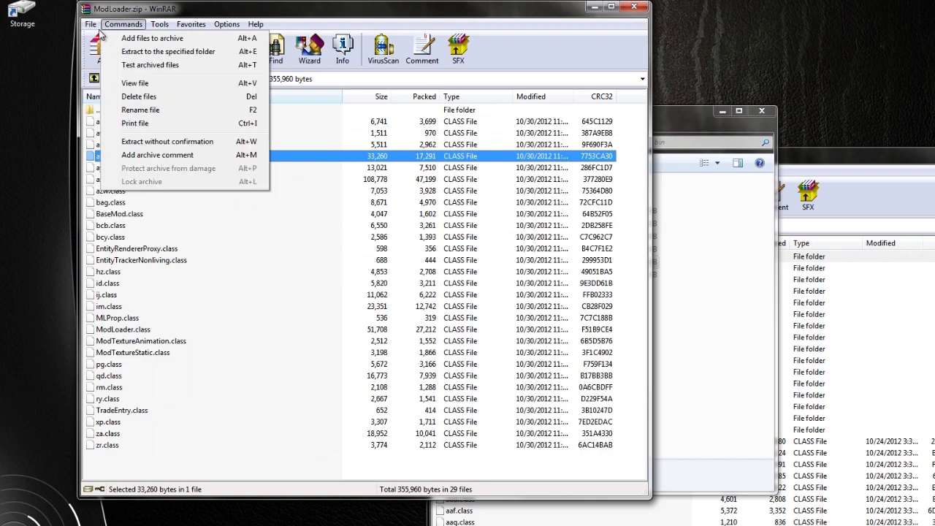
left_click(130, 128)
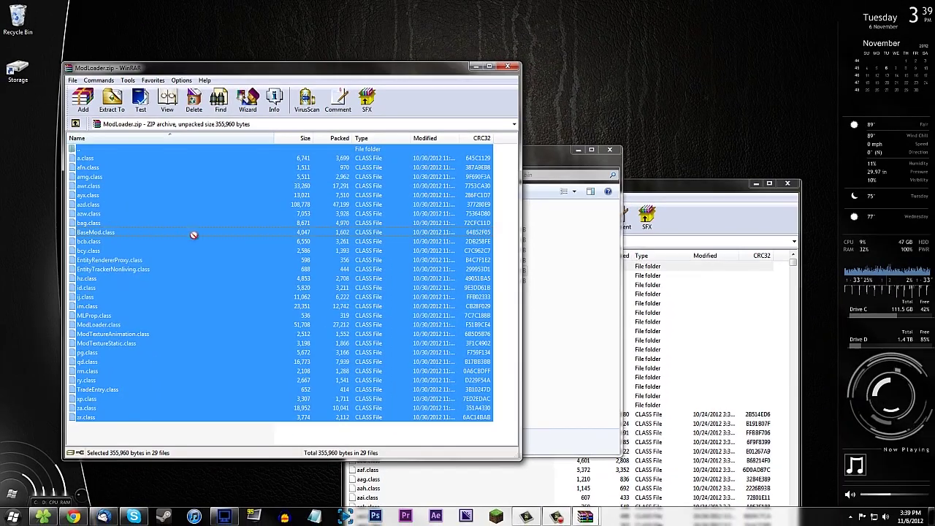
left_click_drag(572, 288, 731, 321)
left_click_drag(774, 369, 758, 347)
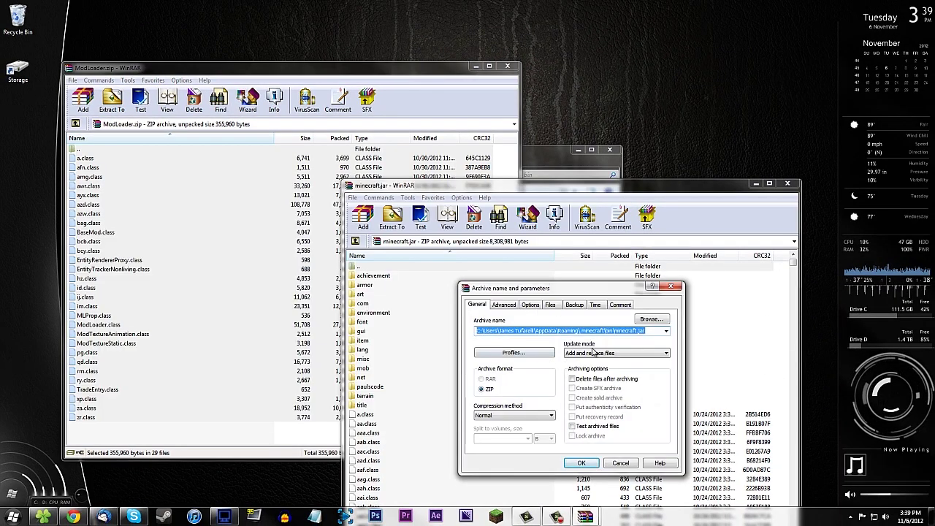
left_click(592, 464)
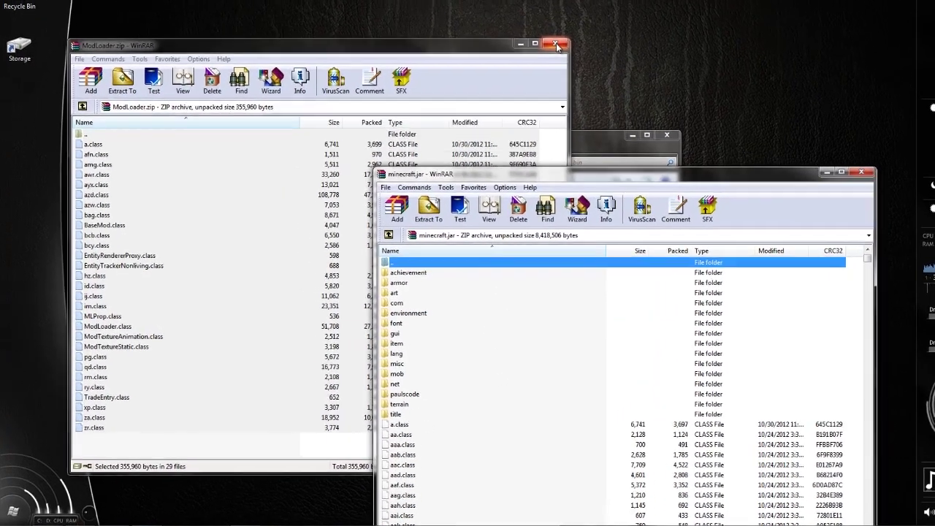
left_click(507, 66)
Open Timber! (1.4.2).zip and add BlockTimberTree.class and mod_Timber.class to minecraft.jar, leaving out readme.txt
double_click(616, 65)
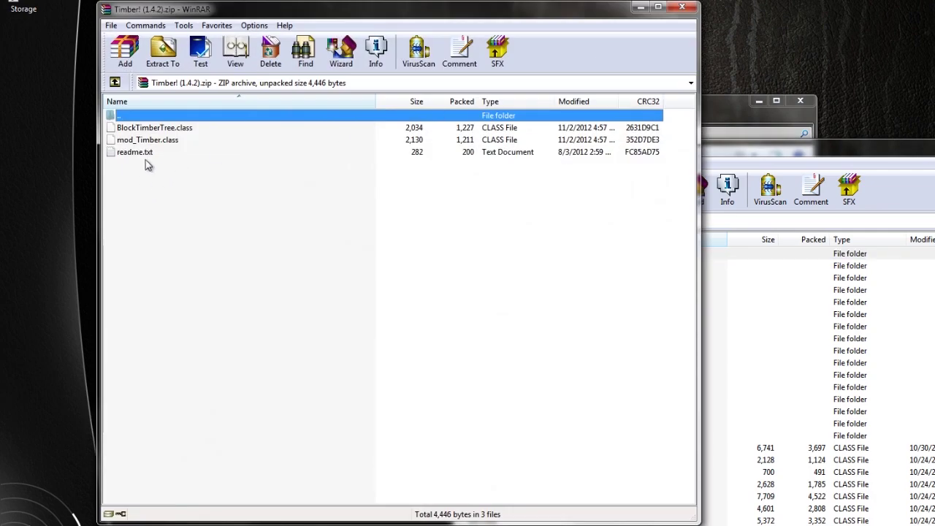
left_click(160, 140)
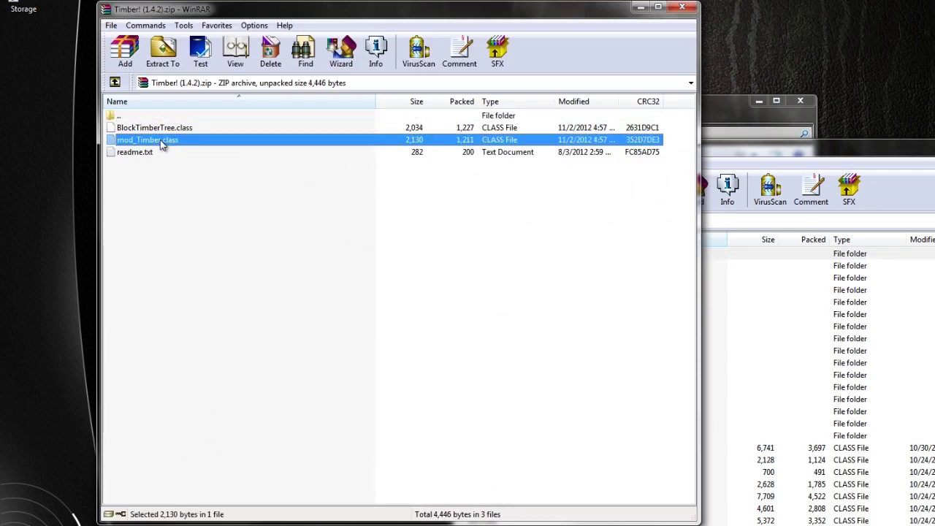
left_click(180, 129, "shift")
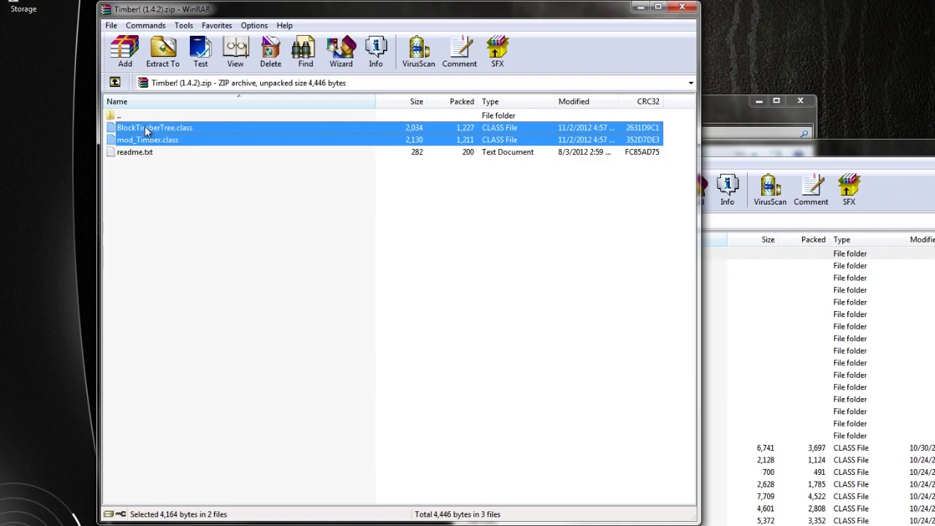
left_click_drag(145, 127, 776, 224)
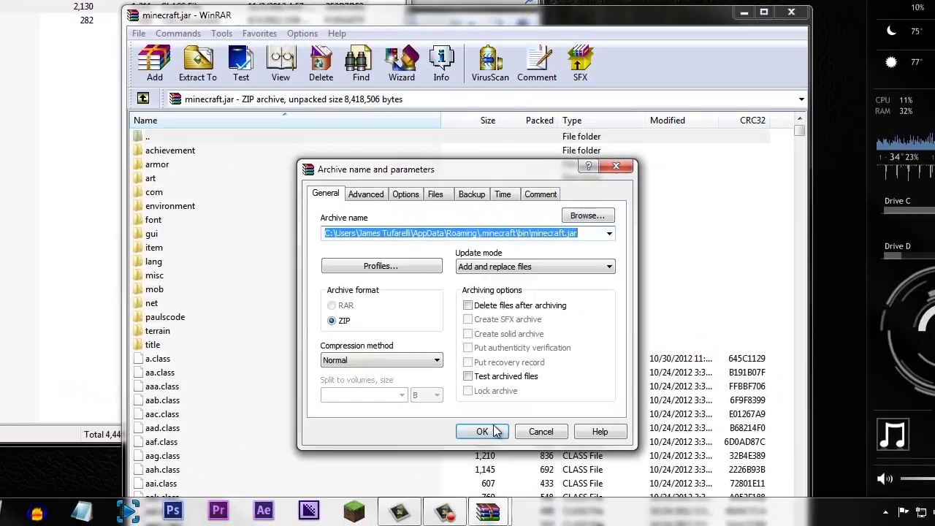
left_click(494, 431)
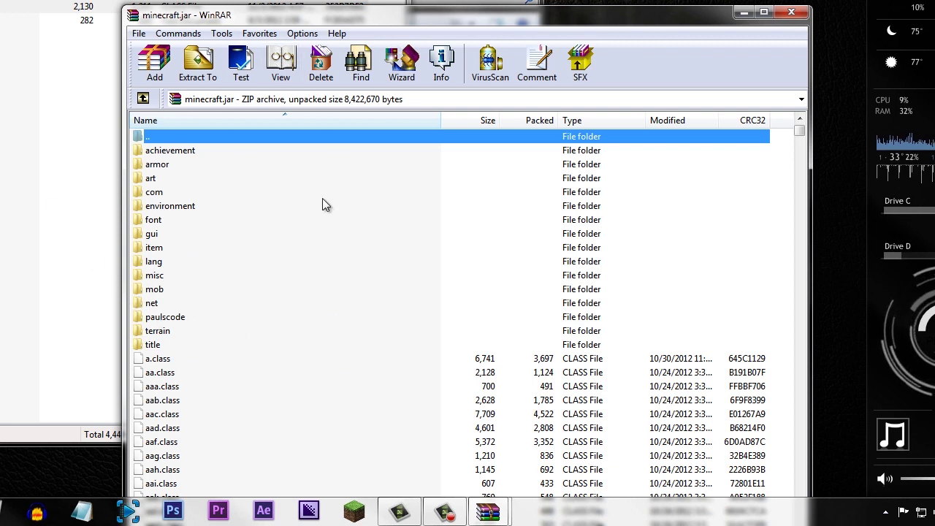
Look over the updated minecraft.jar, and close the Timber! archive, the bin folder and minecraft.jar
scroll(305, 322, "down", 10)
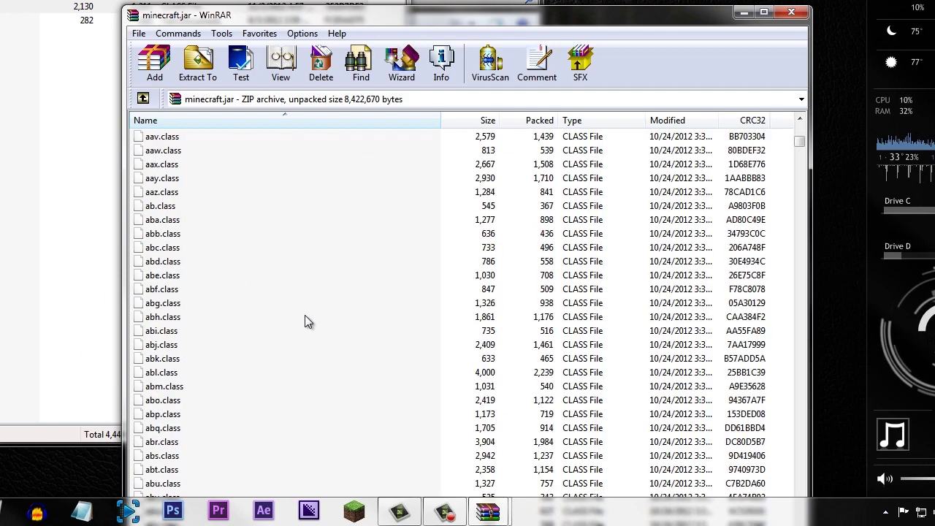
scroll(307, 318, "up", 10)
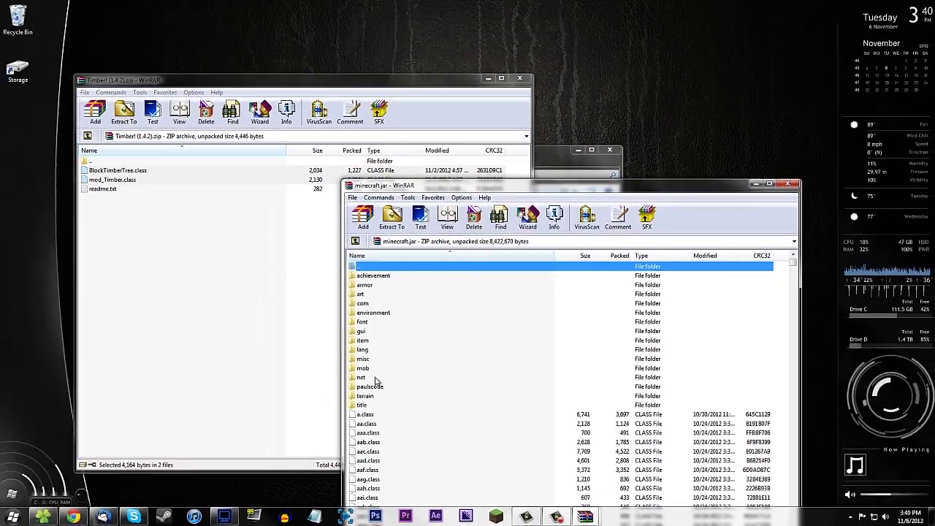
left_click(520, 78)
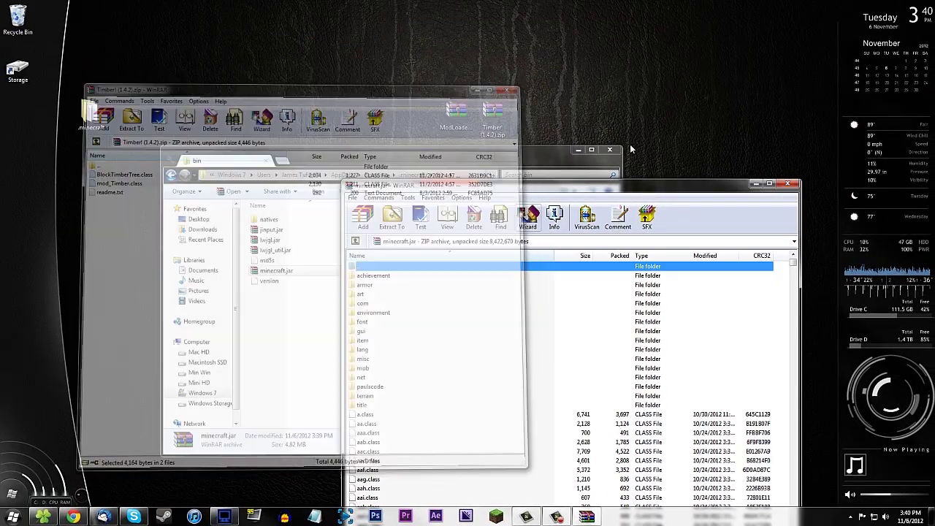
left_click(607, 149)
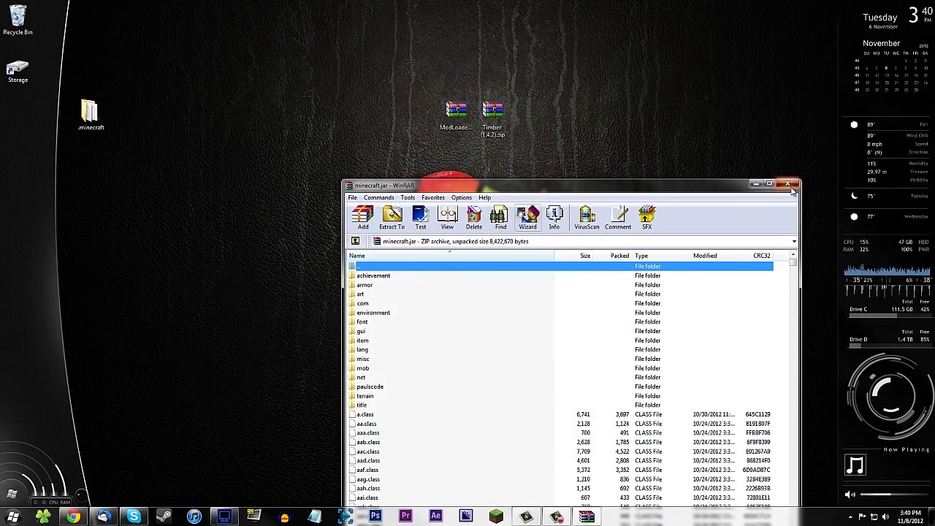
left_click(788, 183)
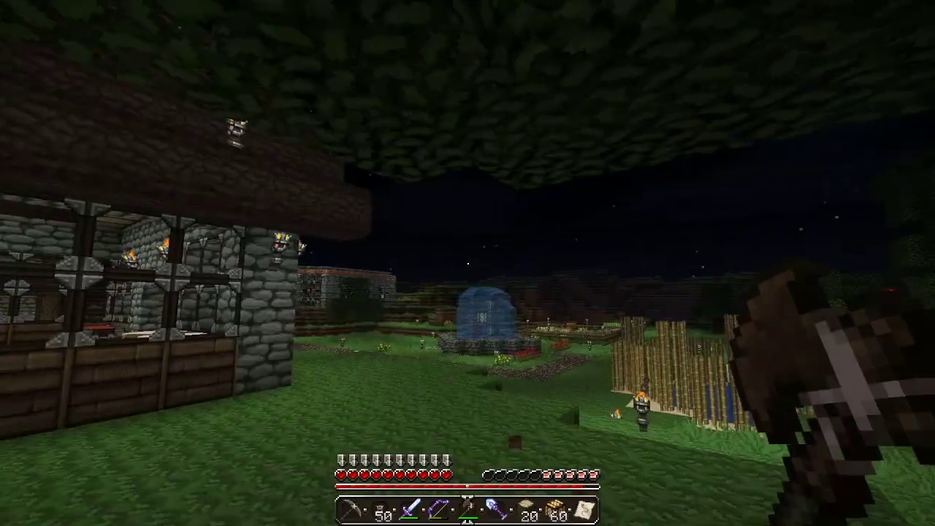
In Minecraft, walk to a tree near the house and break its lowest trunk block without an axe
key("w")
scroll(468, 263, "up", 1)
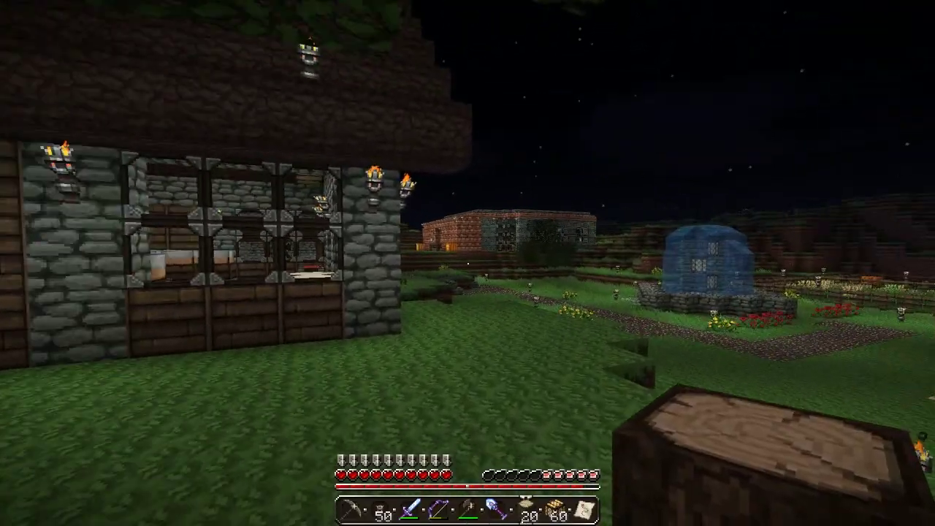
key("w")
scroll(467, 263, "down", 1)
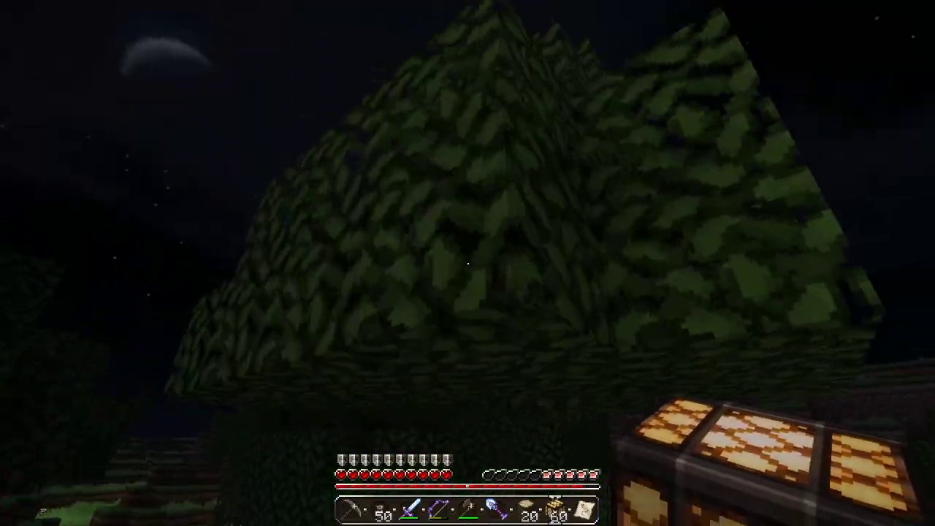
key("w")
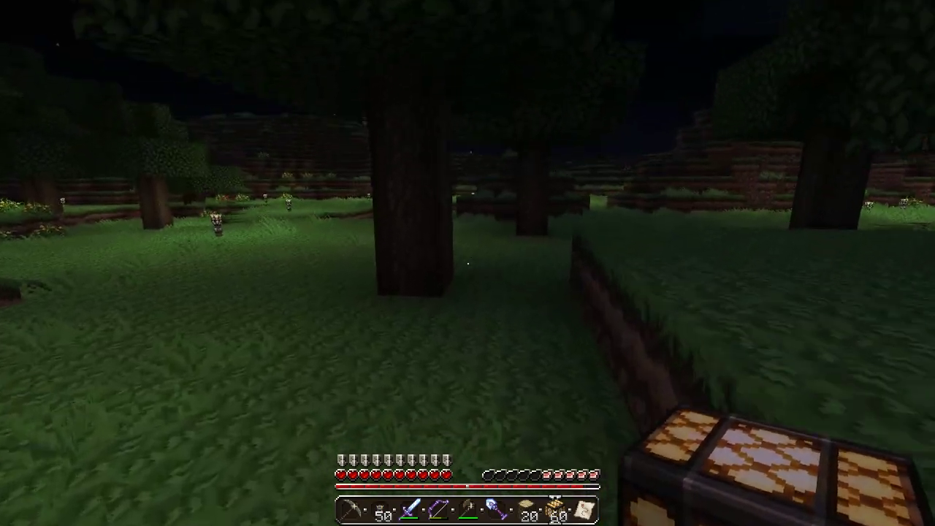
key("w")
left_click_drag(467, 263, 468, 263)
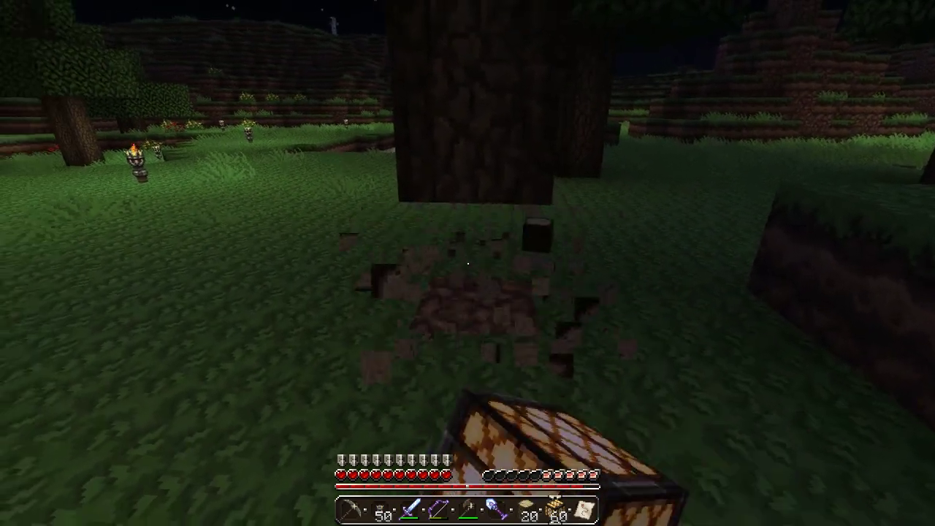
Equip the axe from the hotbar, chop the base of another tree and collect the dropped logs
key("w")
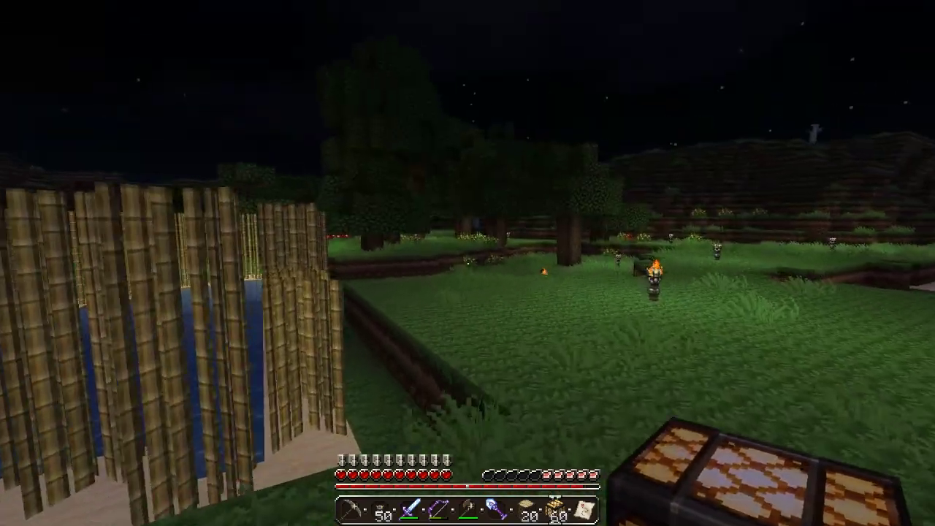
key("w")
scroll(468, 263, "up", 3)
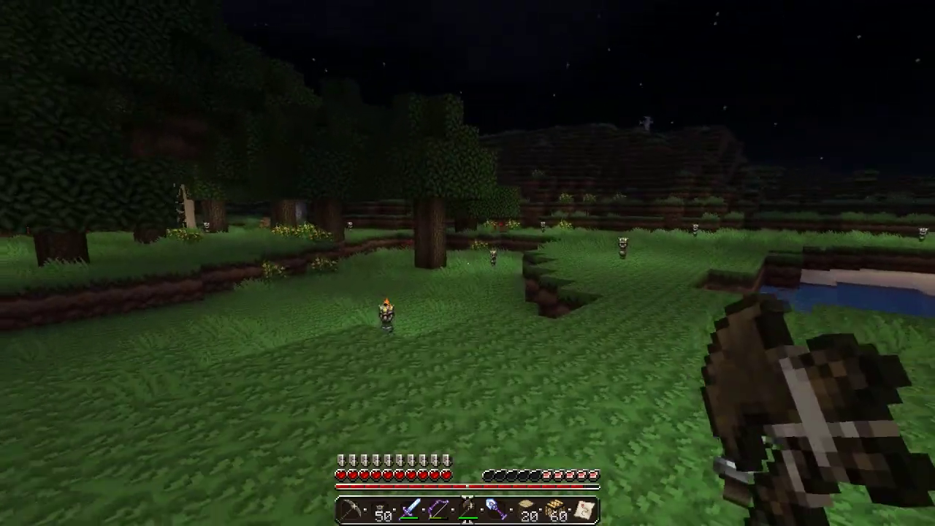
key("w")
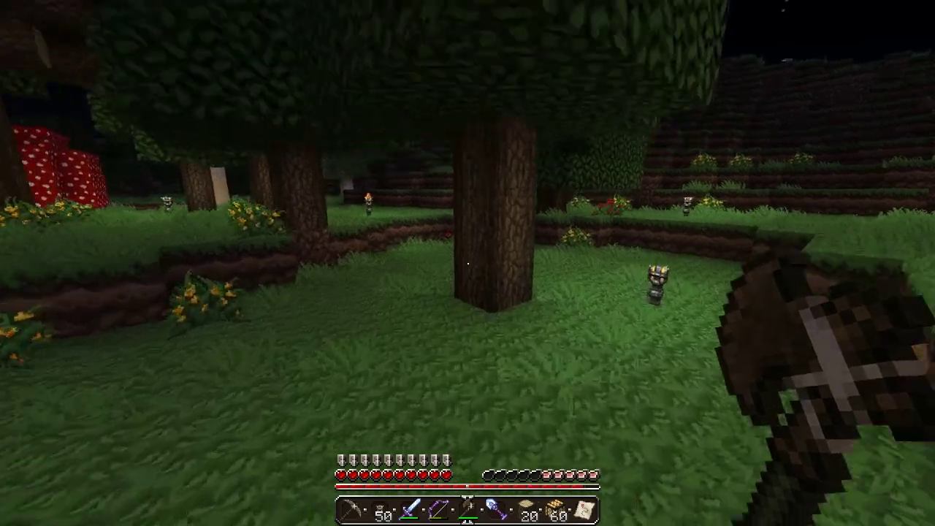
key("w")
left_click(468, 263)
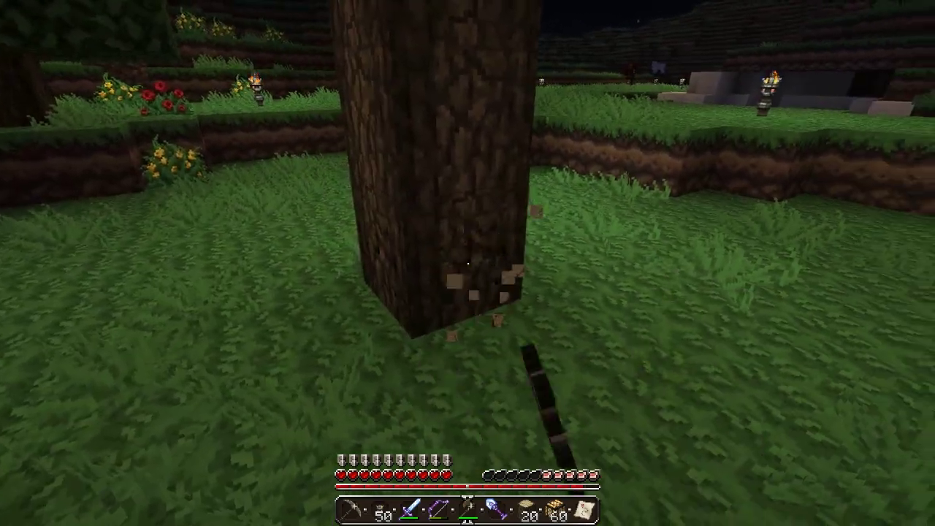
key("a")
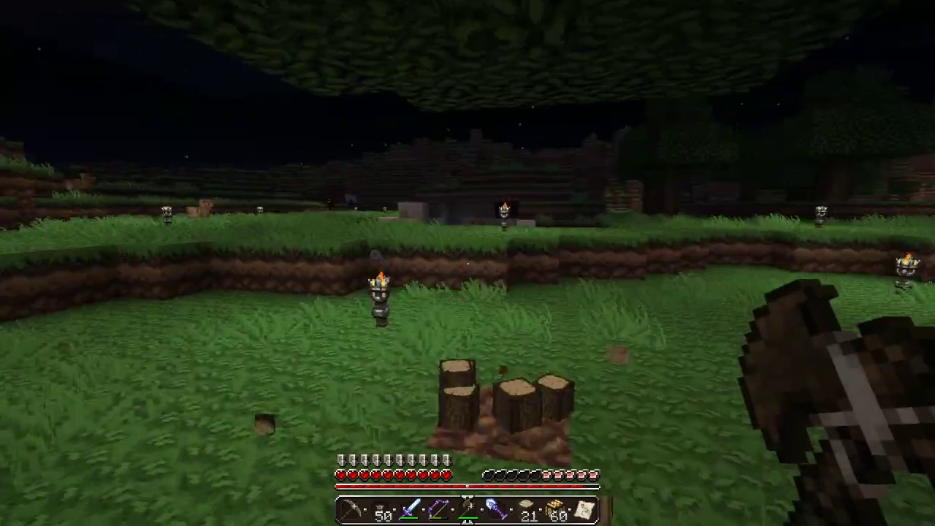
key("w")
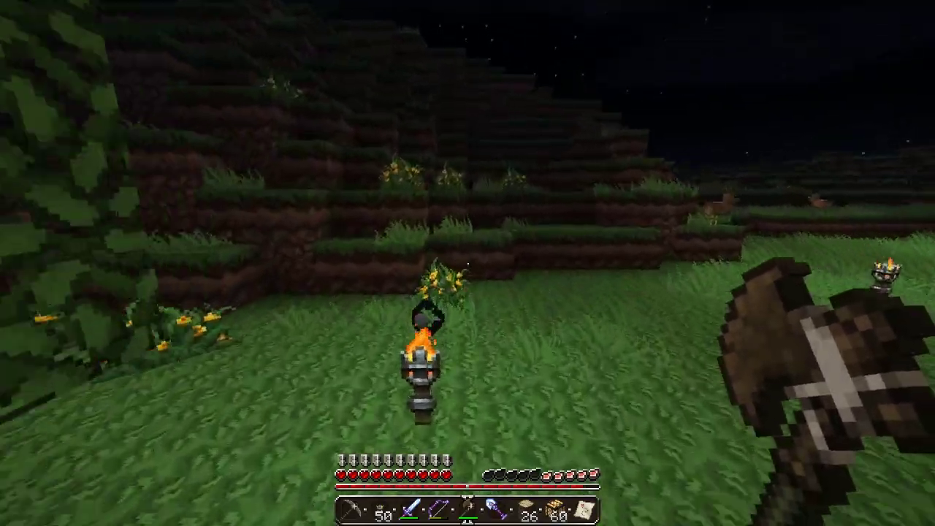
Move the Diamond Axe from the inventory to hotbar slot 6 and chop another tree with it
key("e")
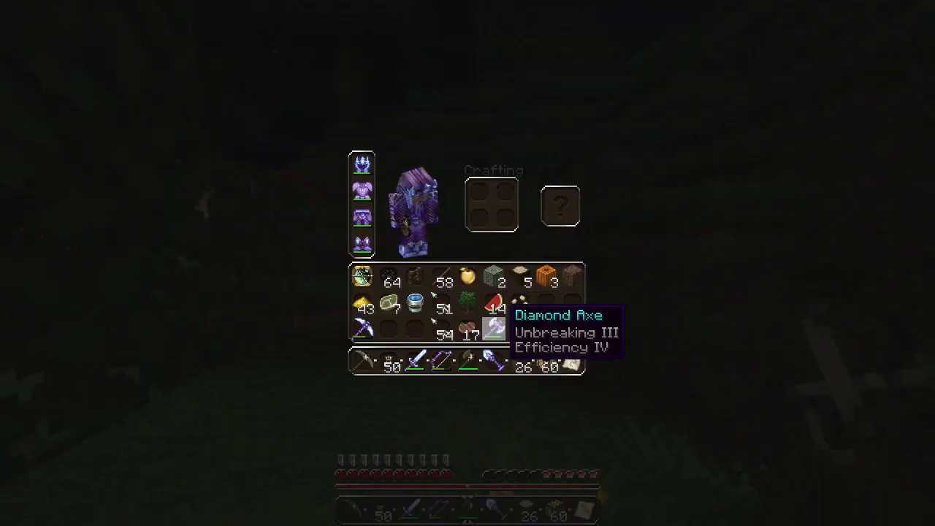
key("6")
key("e")
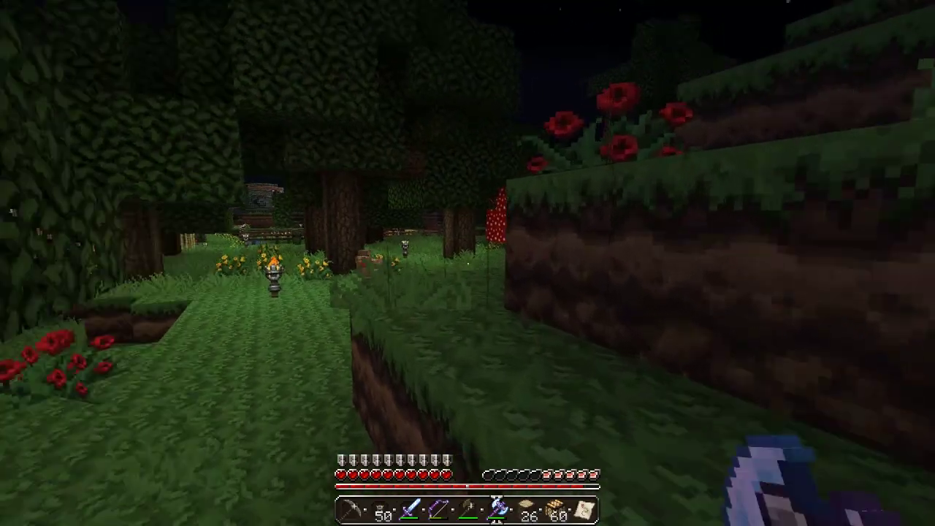
key("w")
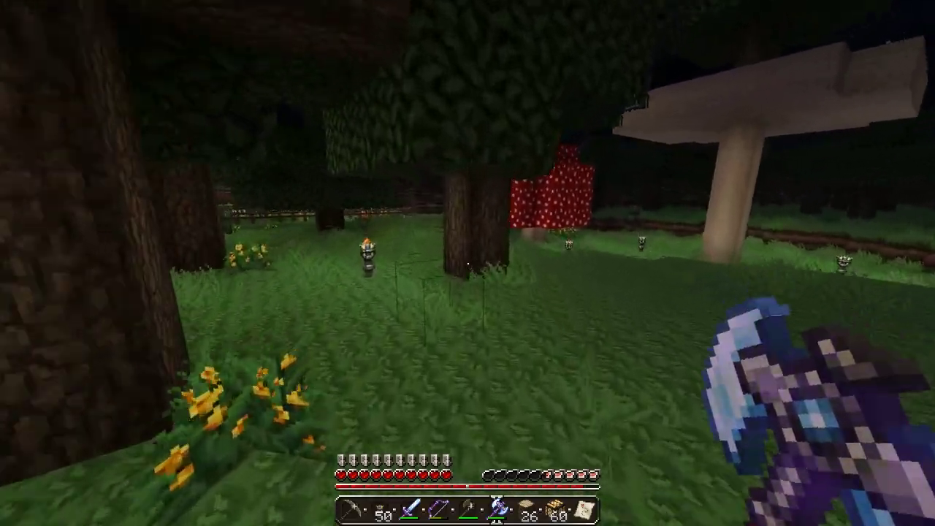
left_click(468, 263)
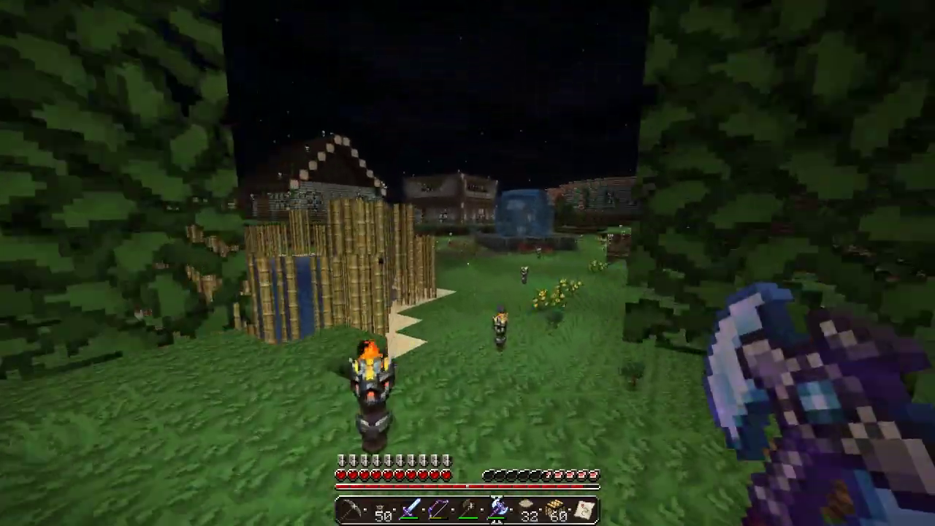
Walk back across the village to the stone house and enter through its double doors
key("w")
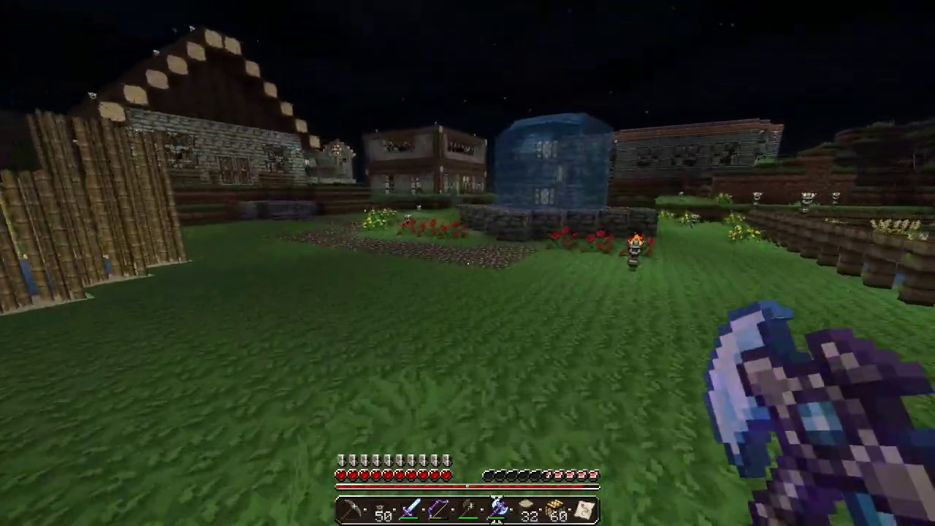
key("w")
key("w")
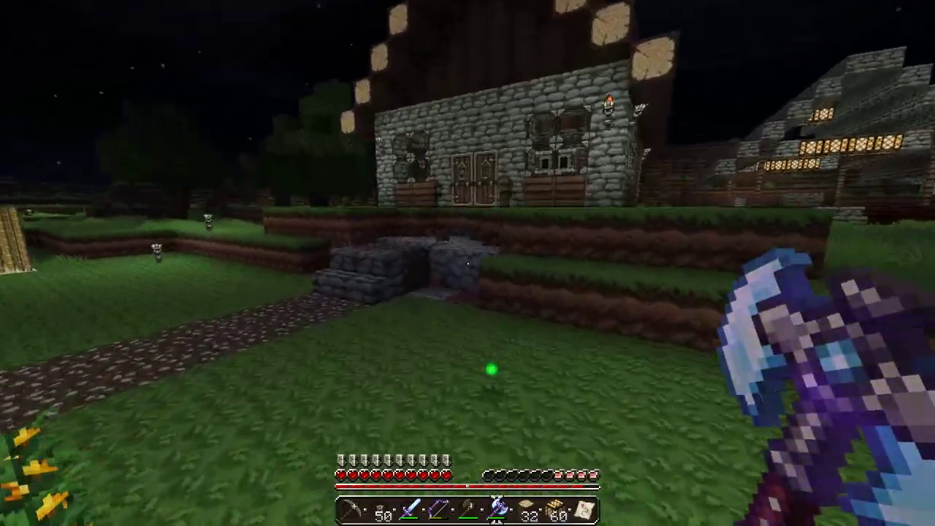
key("w")
key("w")
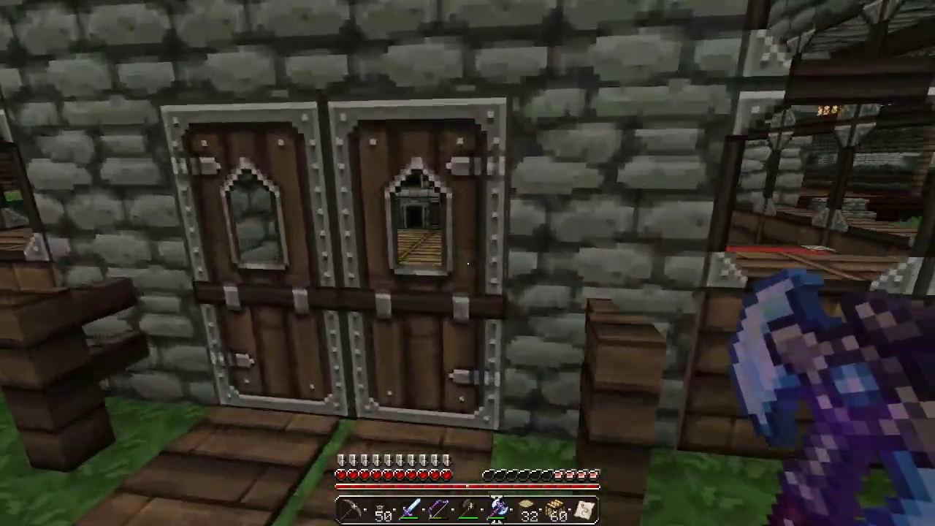
right_click(468, 263)
key("w")
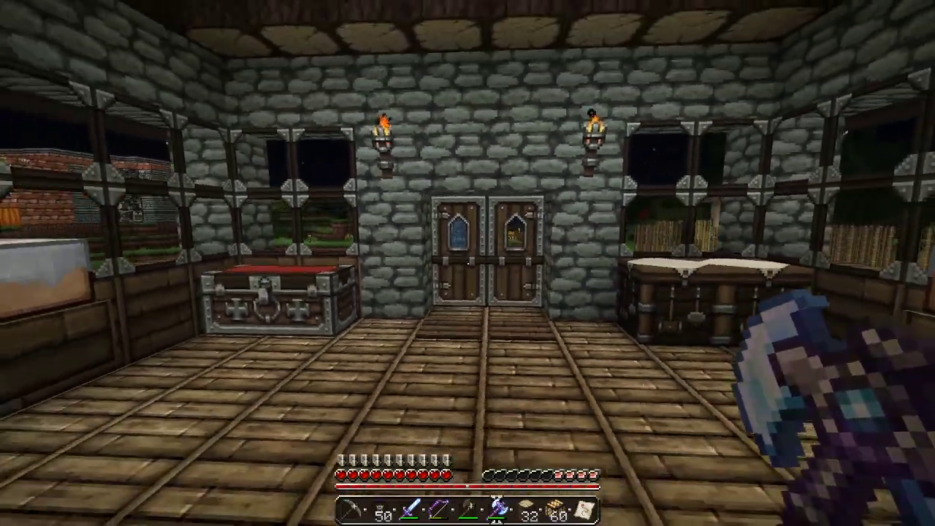
key("w")
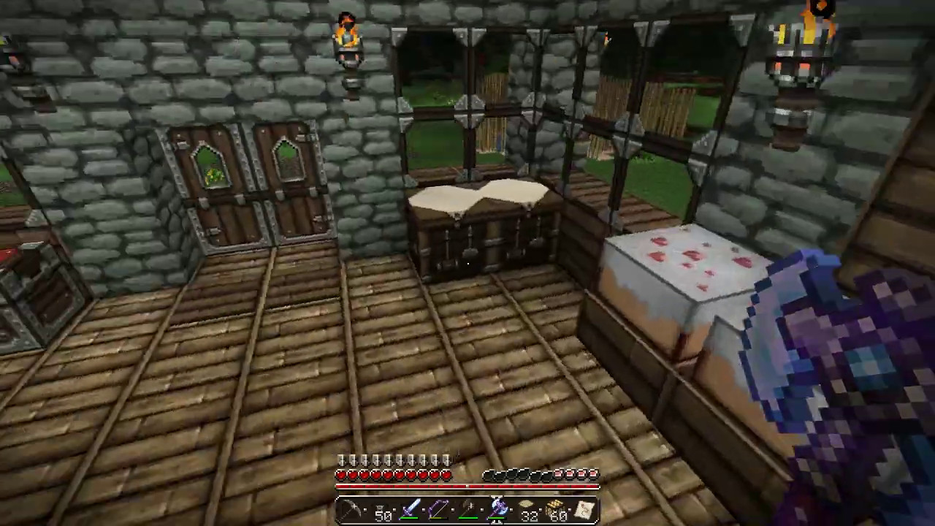
key("w")
key("w")
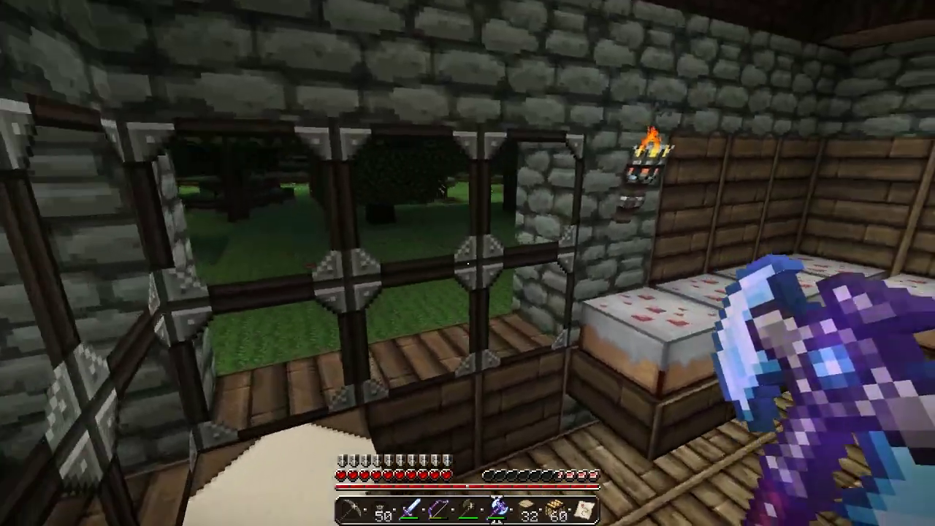
key("w")
key("s")
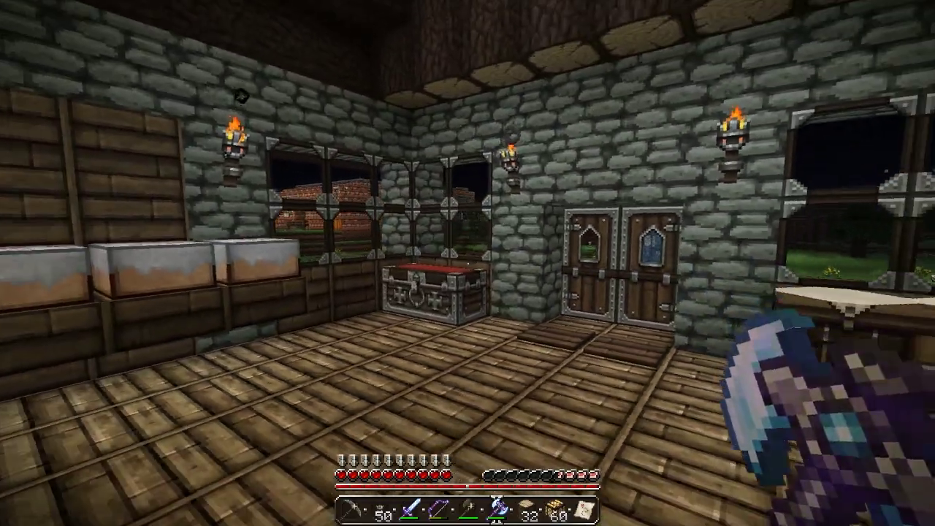